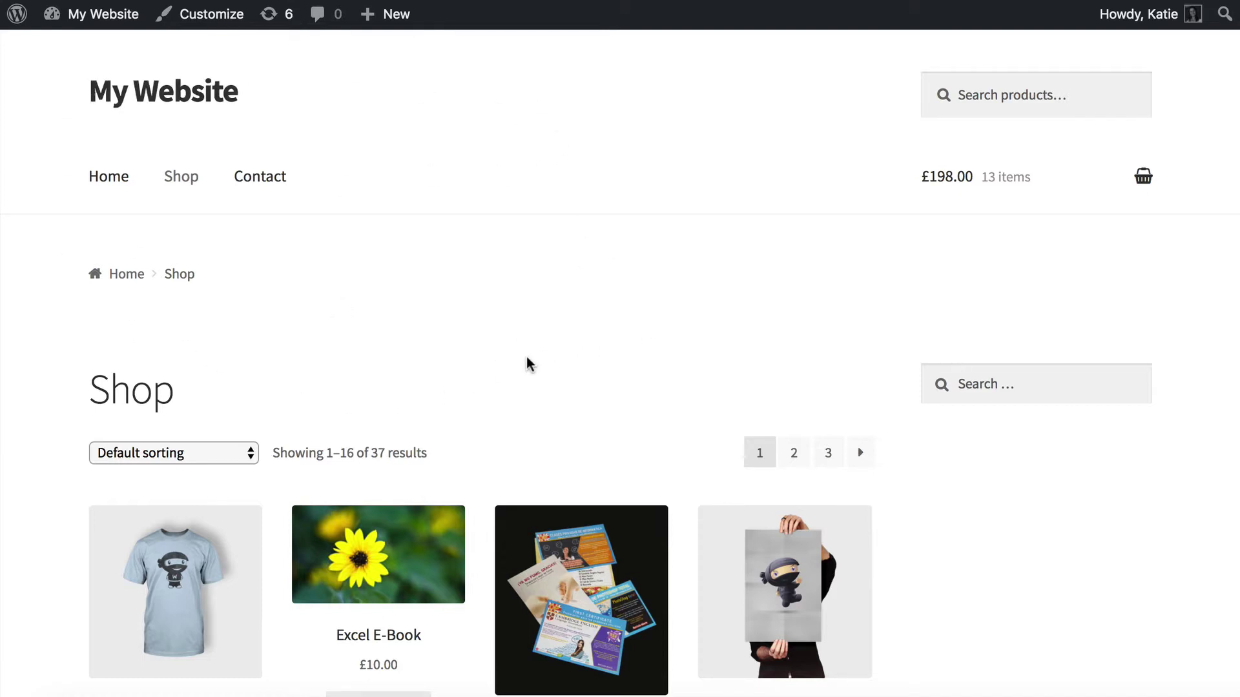
Step: Browse the shop, view the Blue T-Shirt product page, and return to the listing
{"action": "scroll", "coordinate": [525, 361], "scroll_direction": "down", "scroll_amount": 5}
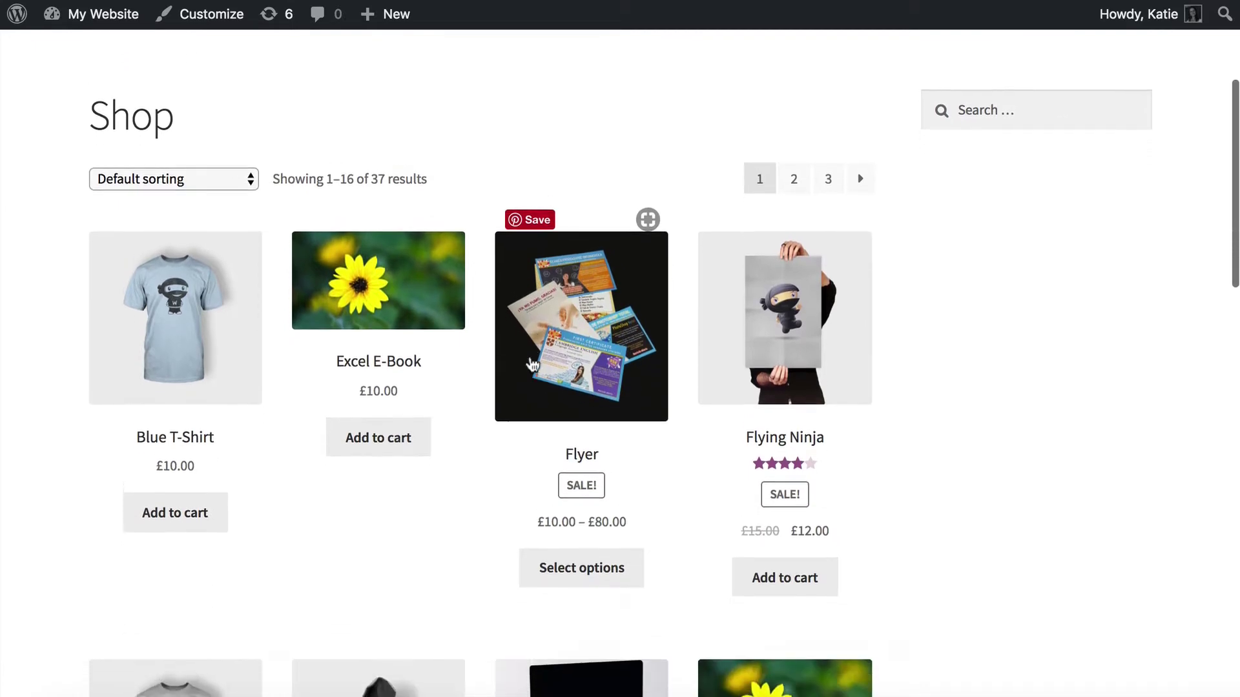
{"action": "scroll", "coordinate": [531, 364], "scroll_direction": "up", "scroll_amount": 5}
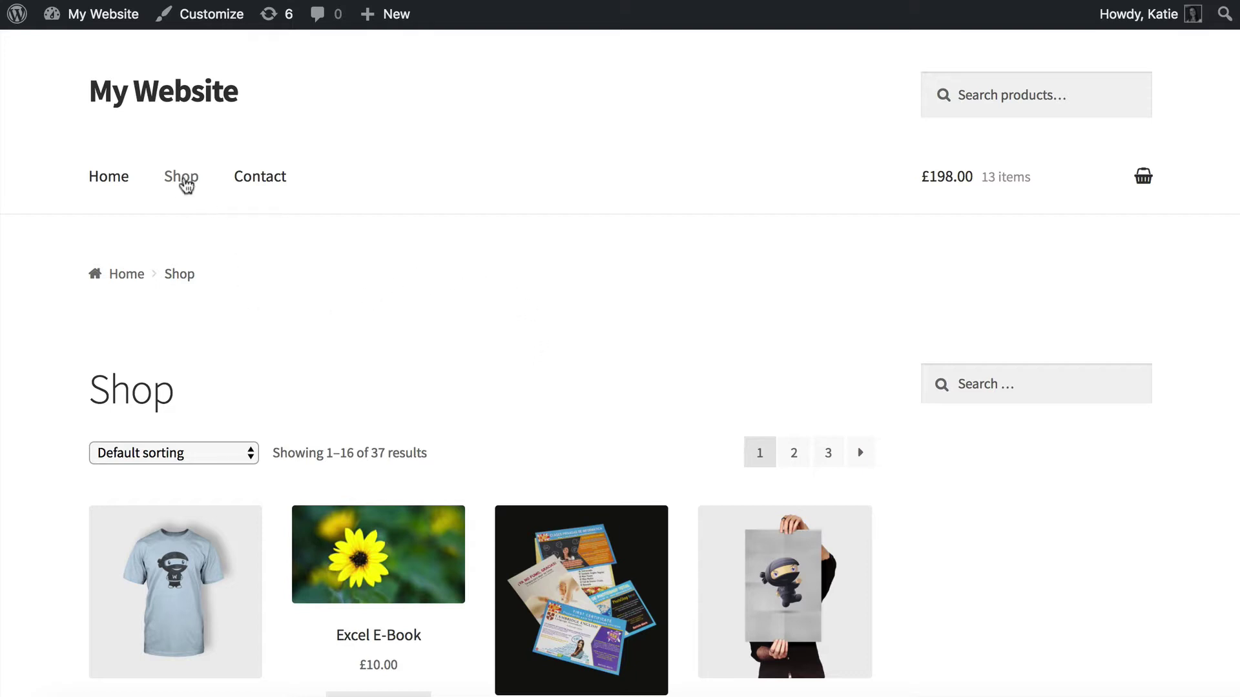
{"action": "scroll", "coordinate": [348, 354], "scroll_direction": "down", "scroll_amount": 3}
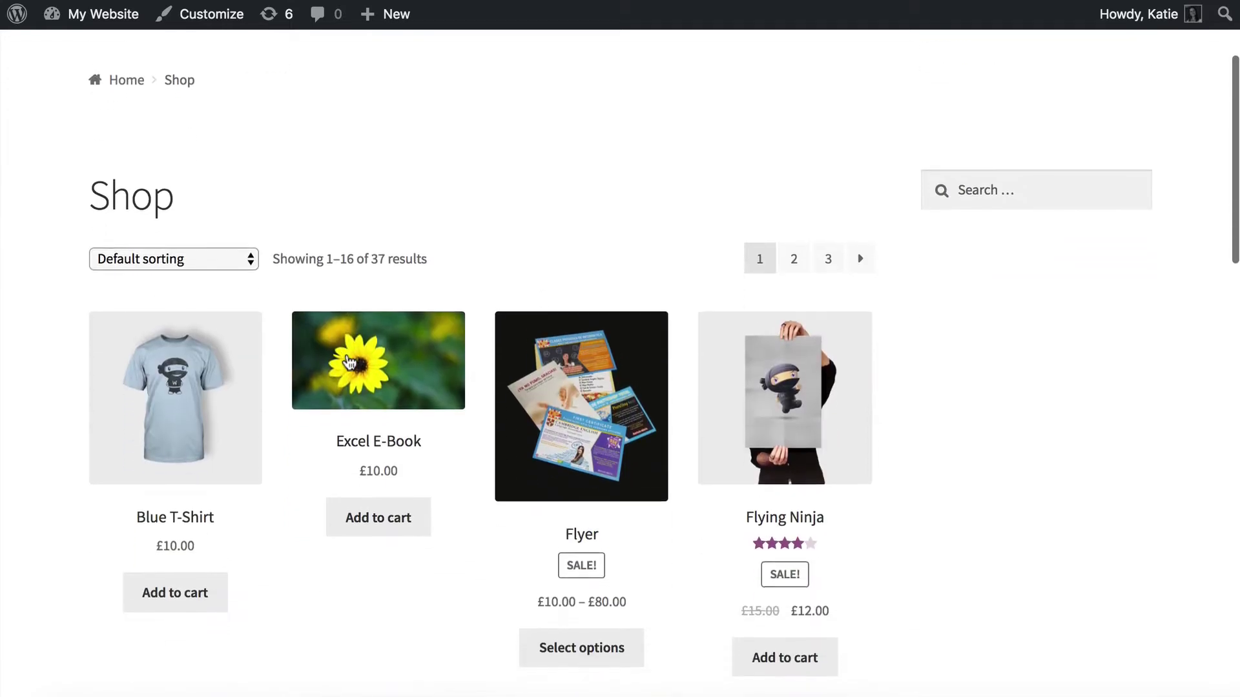
{"action": "scroll", "coordinate": [347, 364], "scroll_direction": "down", "scroll_amount": 2}
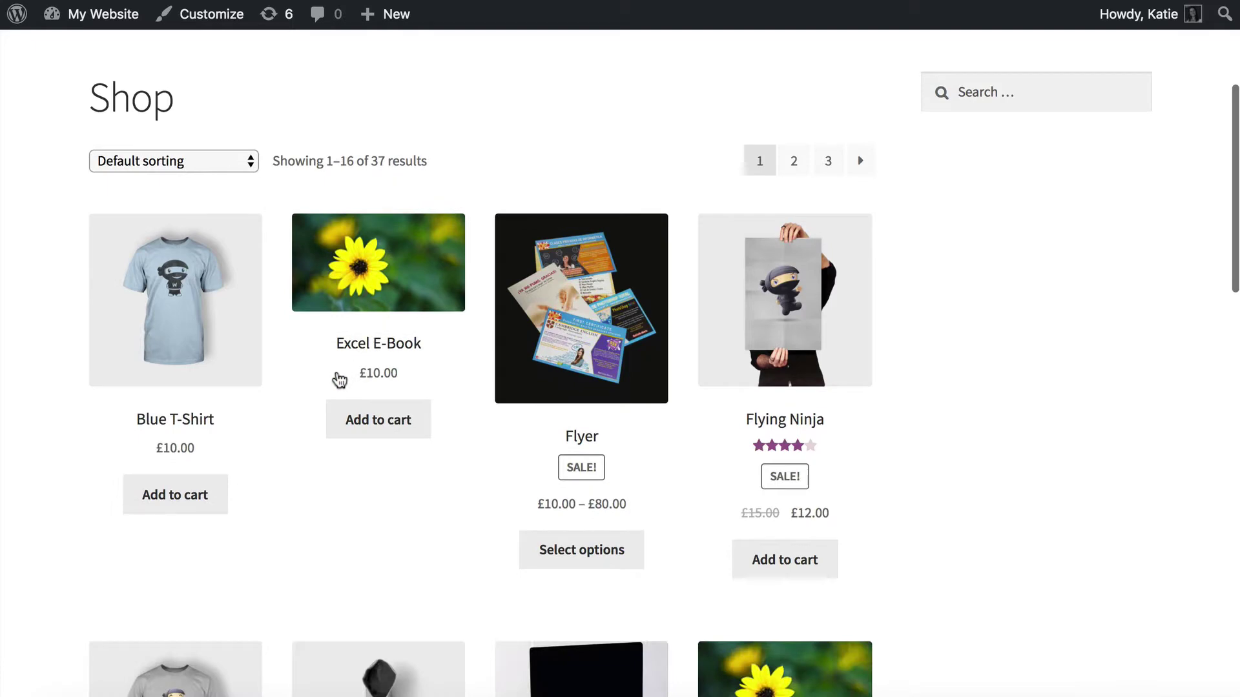
{"action": "left_click", "coordinate": [191, 429]}
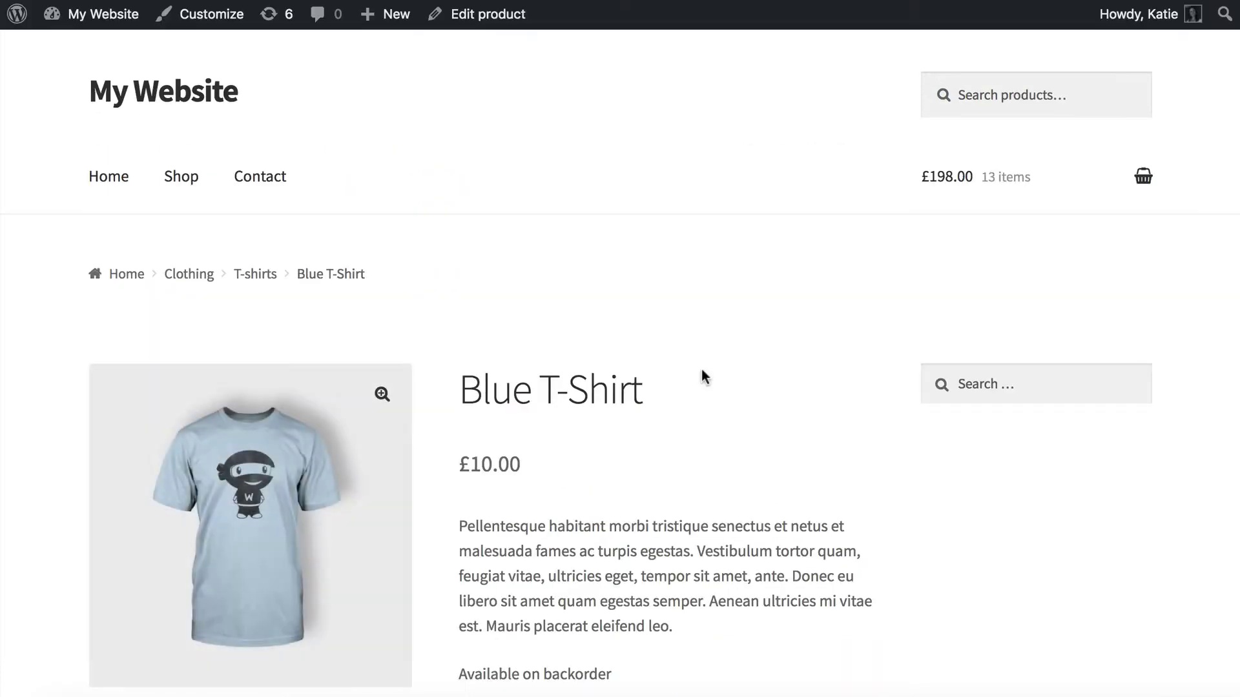
{"action": "scroll", "coordinate": [698, 380], "scroll_direction": "down", "scroll_amount": 3}
{"action": "scroll", "coordinate": [688, 418], "scroll_direction": "up", "scroll_amount": 3}
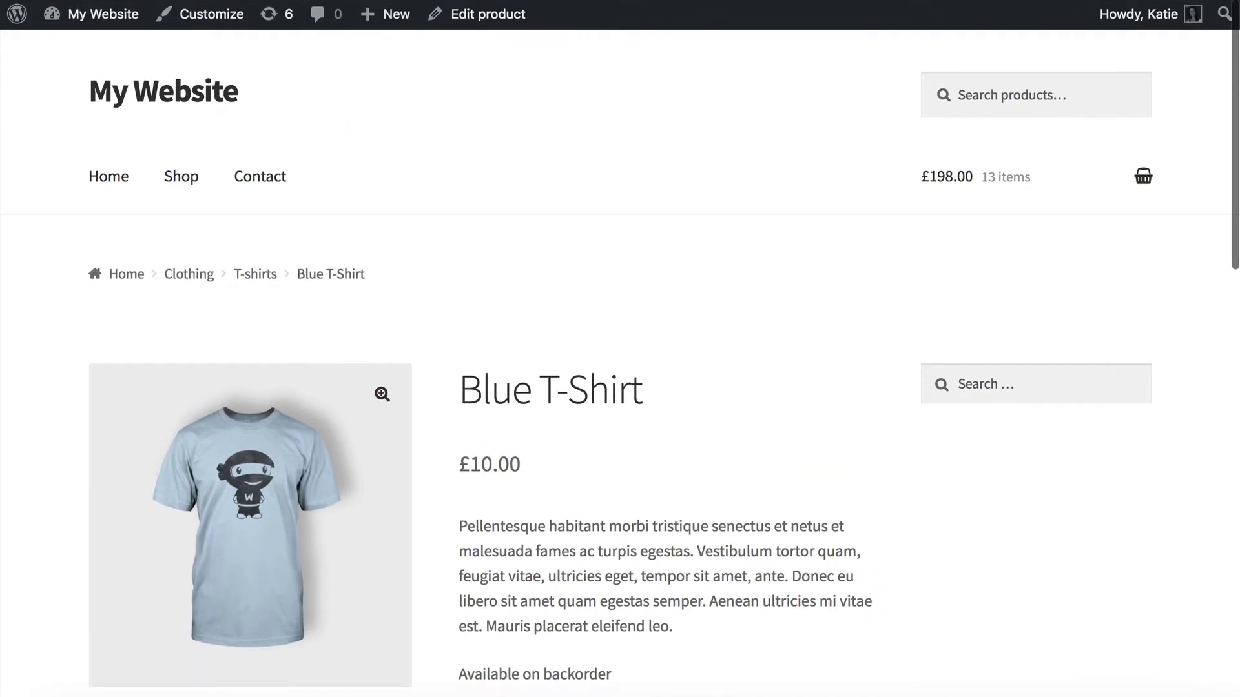
{"action": "key", "text": "alt+Left"}
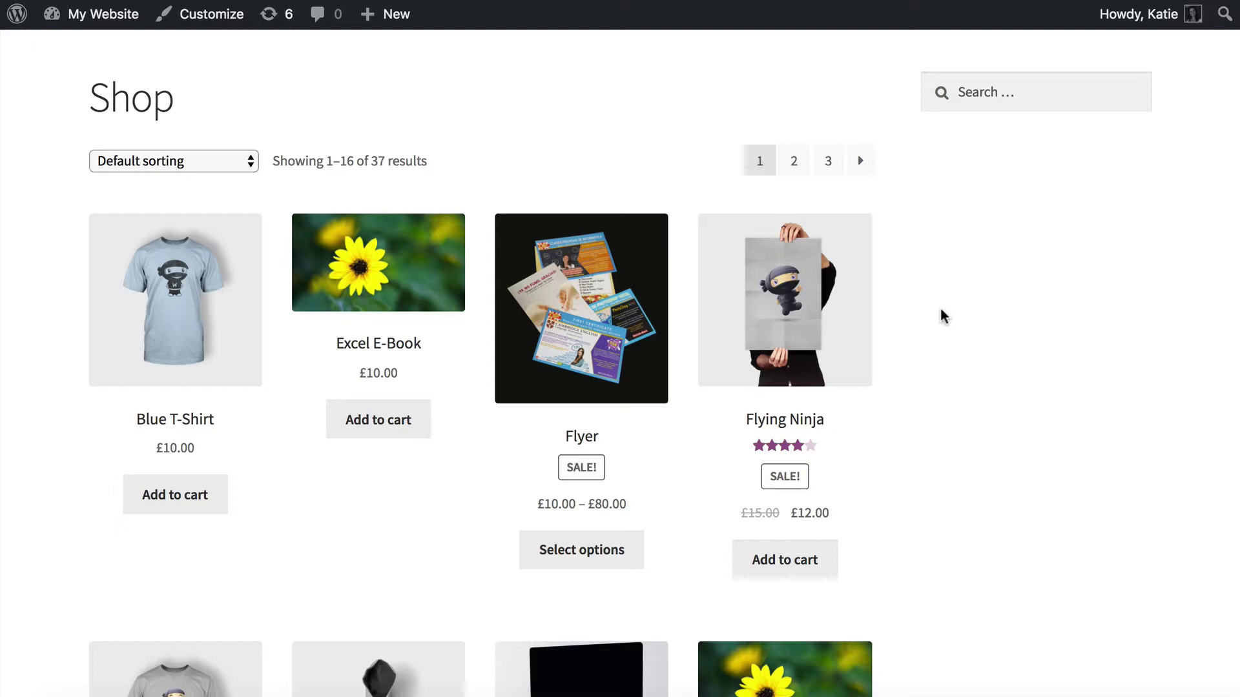
{"action": "scroll", "coordinate": [943, 316], "scroll_direction": "up", "scroll_amount": 5}
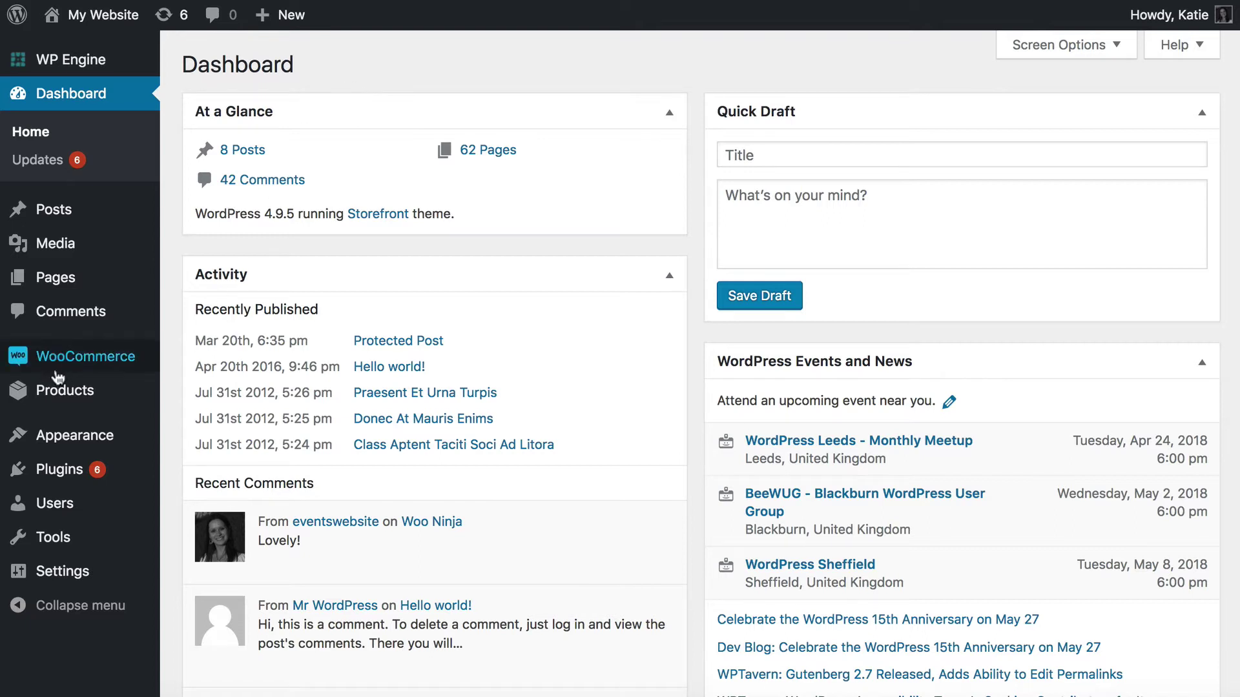
Step: Find WooCommerce Private Store in the Installed Plugins list and activate it
{"action": "mouse_move", "coordinate": [84, 367]}
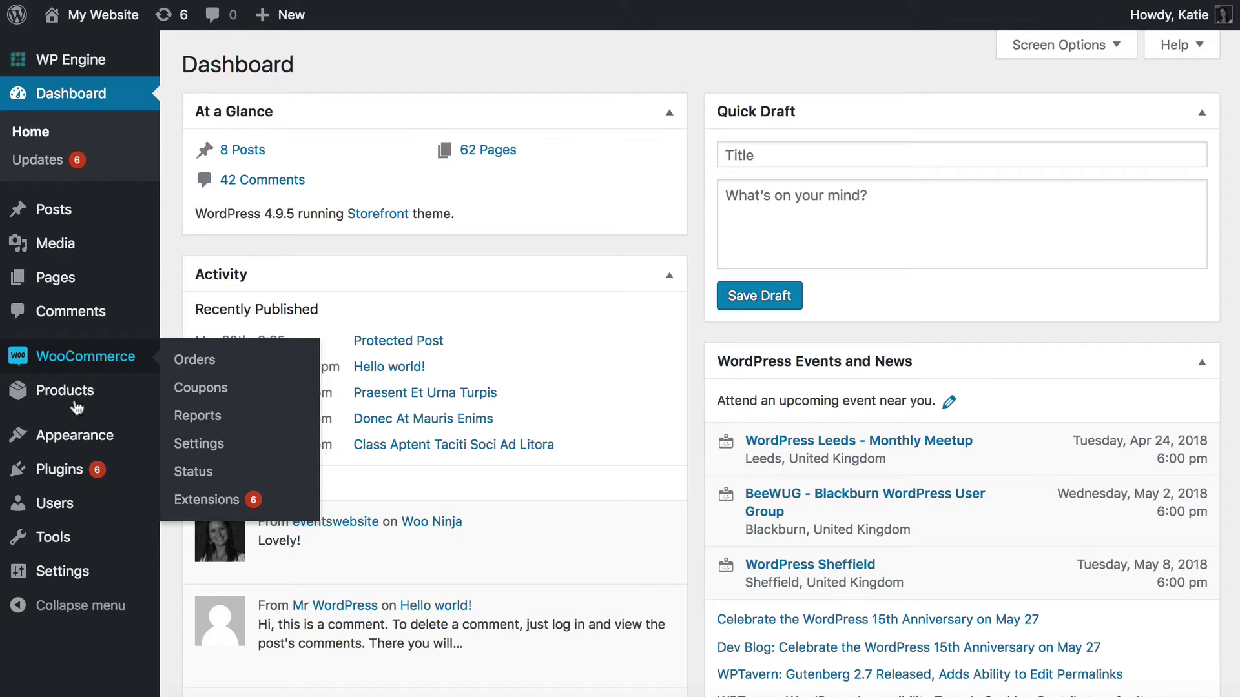
{"action": "left_click", "coordinate": [60, 474]}
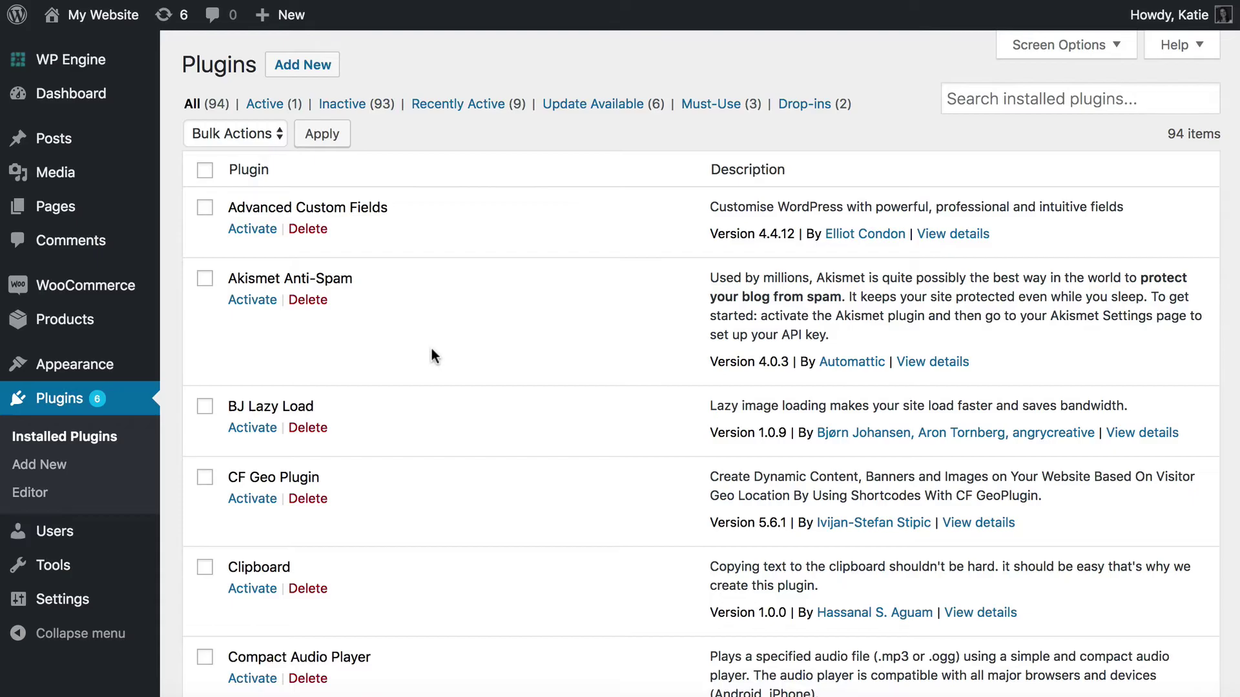
{"action": "scroll", "coordinate": [426, 332], "scroll_direction": "down", "scroll_amount": 20}
{"action": "scroll", "coordinate": [430, 346], "scroll_direction": "down", "scroll_amount": 20}
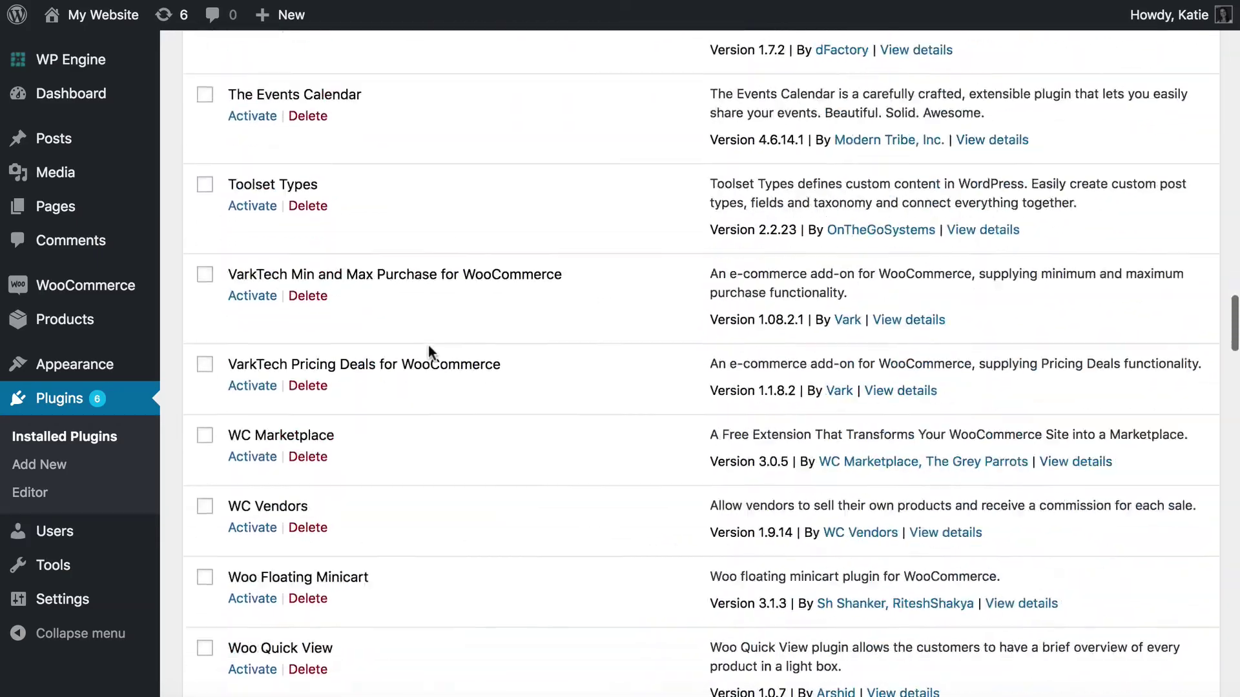
{"action": "scroll", "coordinate": [428, 347], "scroll_direction": "down", "scroll_amount": 20}
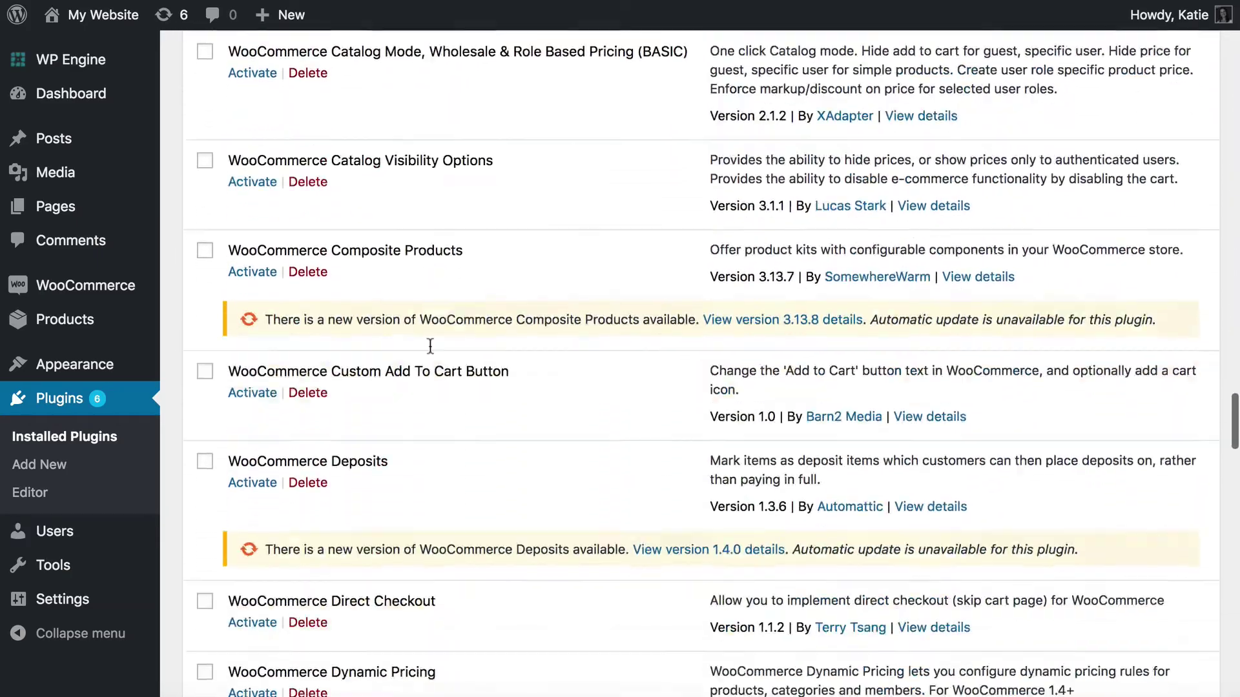
{"action": "scroll", "coordinate": [430, 352], "scroll_direction": "down", "scroll_amount": 20}
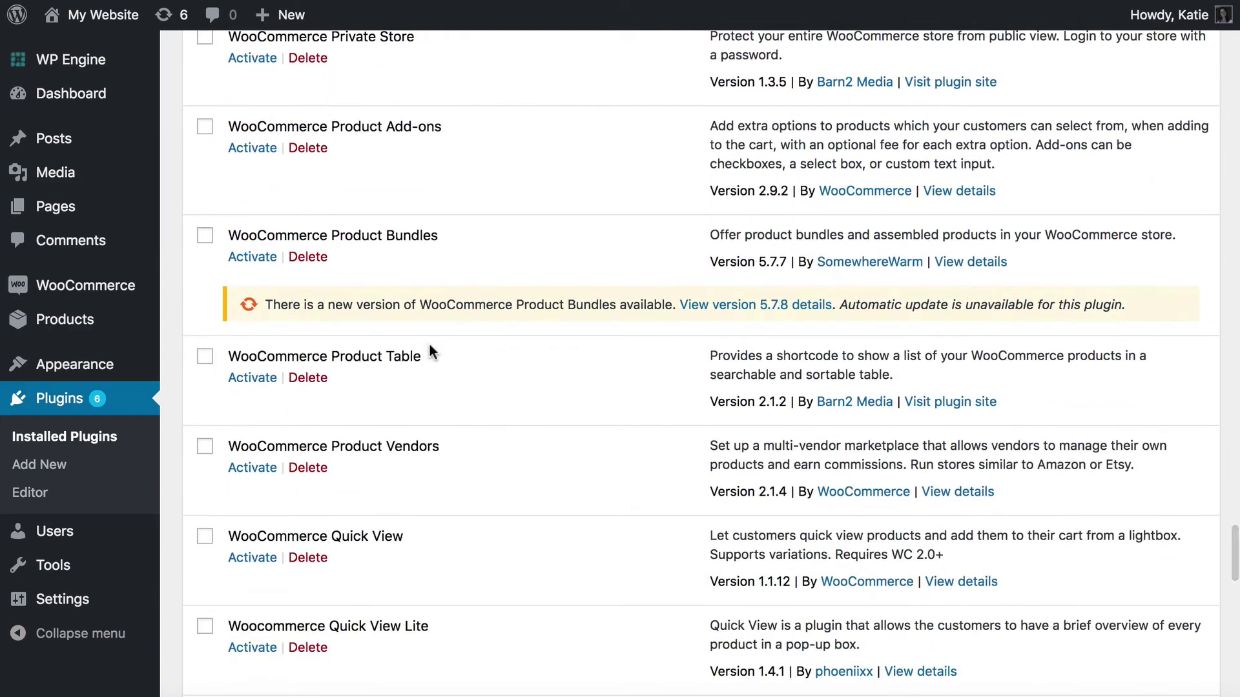
{"action": "scroll", "coordinate": [195, 211], "scroll_direction": "up", "scroll_amount": 3}
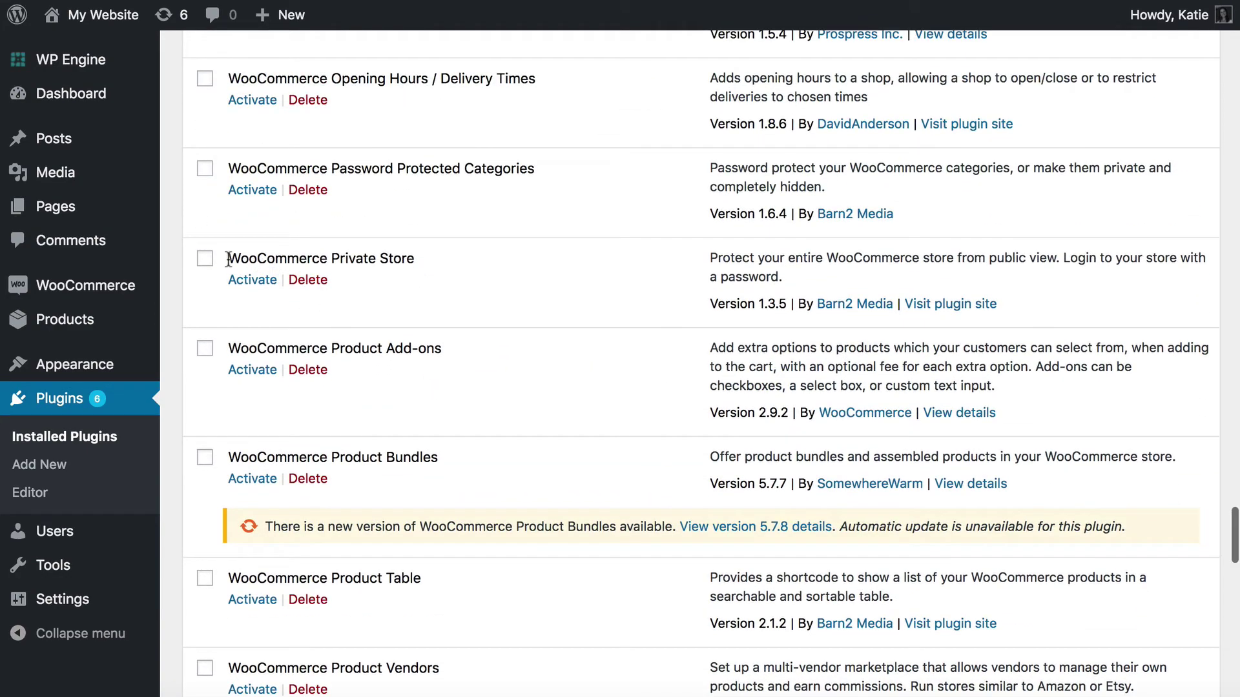
{"action": "left_click_drag", "start_coordinate": [227, 258], "coordinate": [418, 257]}
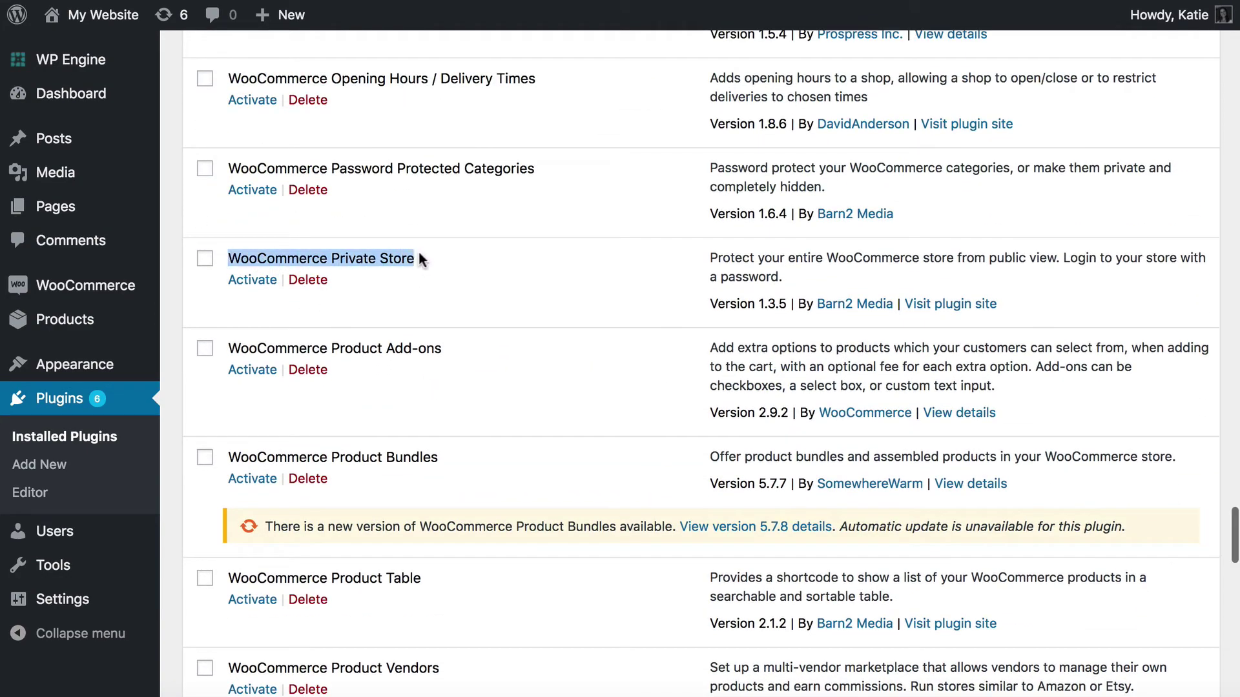
{"action": "left_click", "coordinate": [251, 282]}
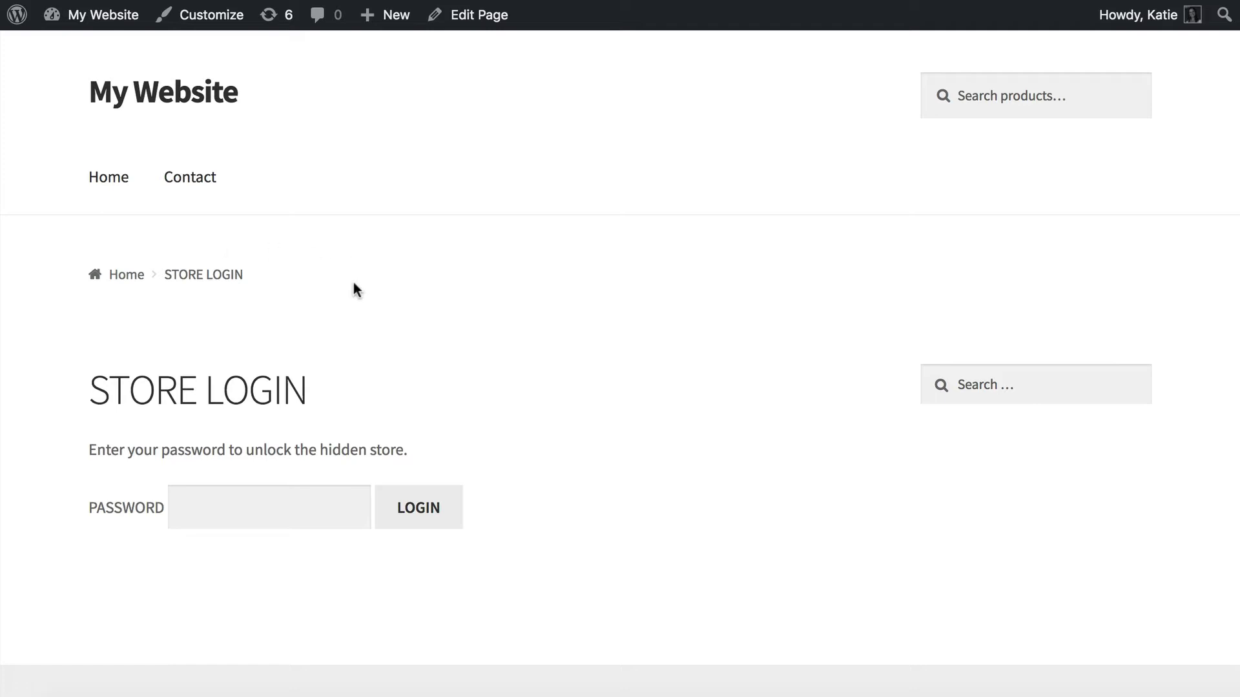
Step: Highlight the 'hidden store' wording in the STORE LOGIN page message
{"action": "left_click_drag", "start_coordinate": [408, 448], "coordinate": [327, 450]}
{"action": "left_click", "coordinate": [422, 454]}
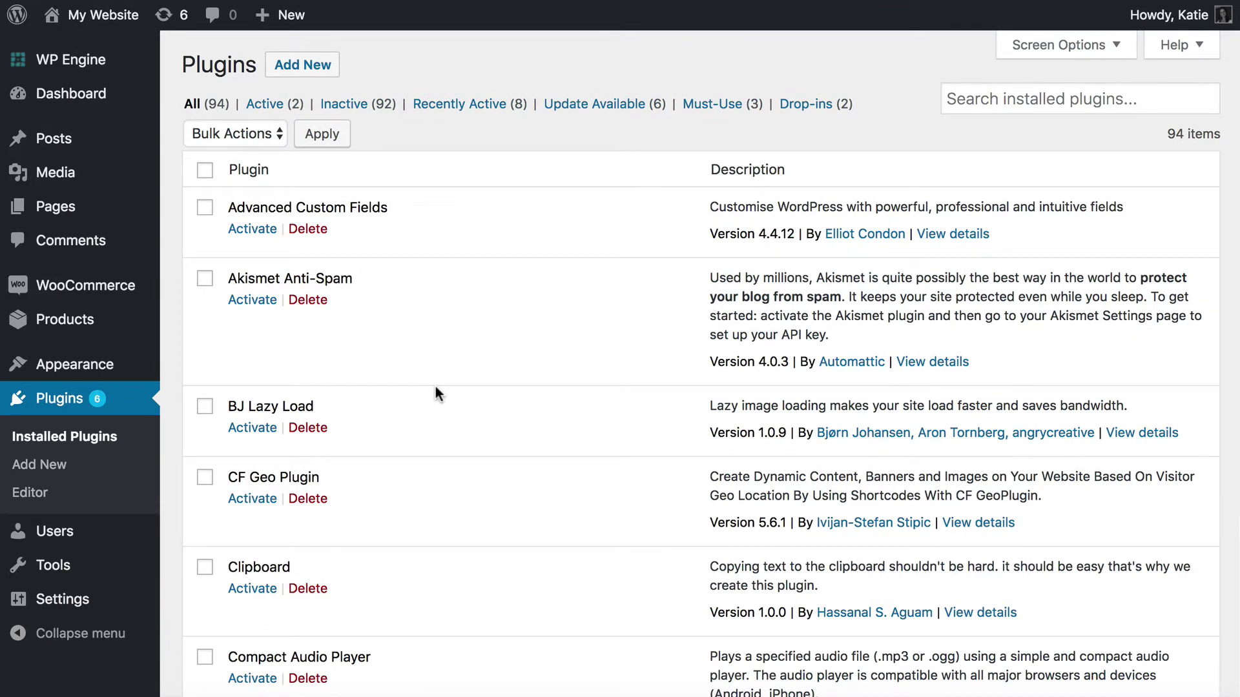
Step: Go to WooCommerce Settings and switch to the Private Store tab
{"action": "mouse_move", "coordinate": [84, 287]}
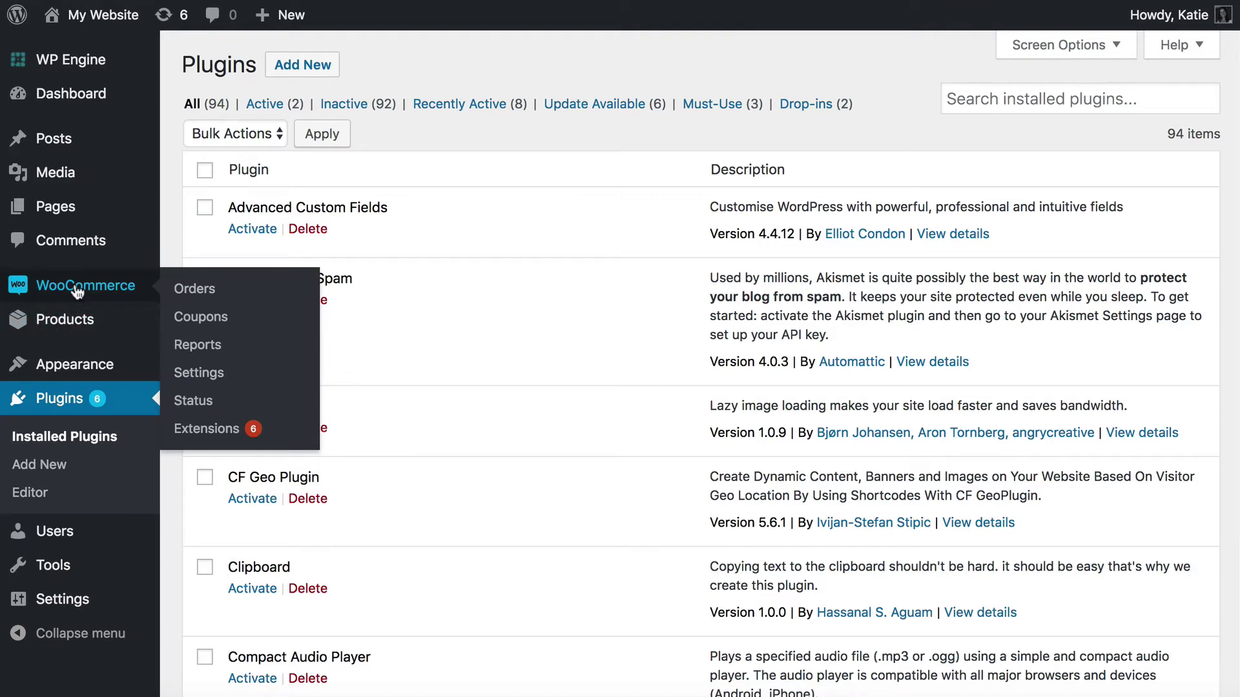
{"action": "left_click", "coordinate": [191, 375]}
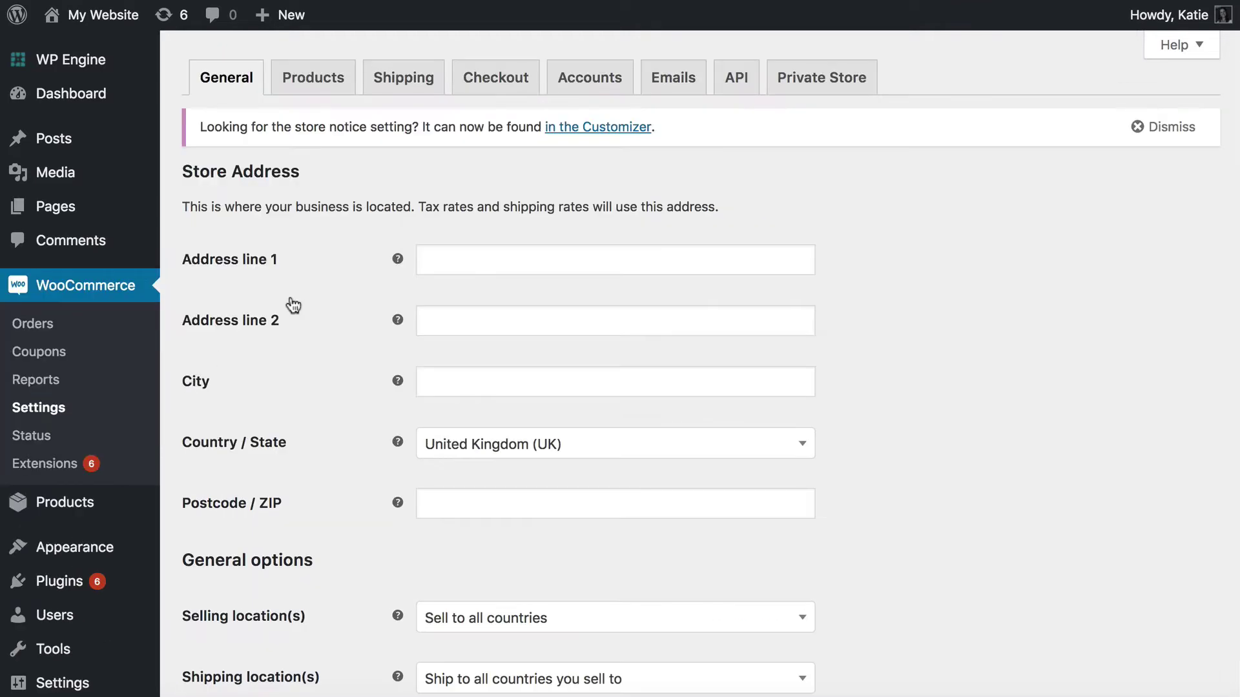
{"action": "left_click", "coordinate": [814, 80]}
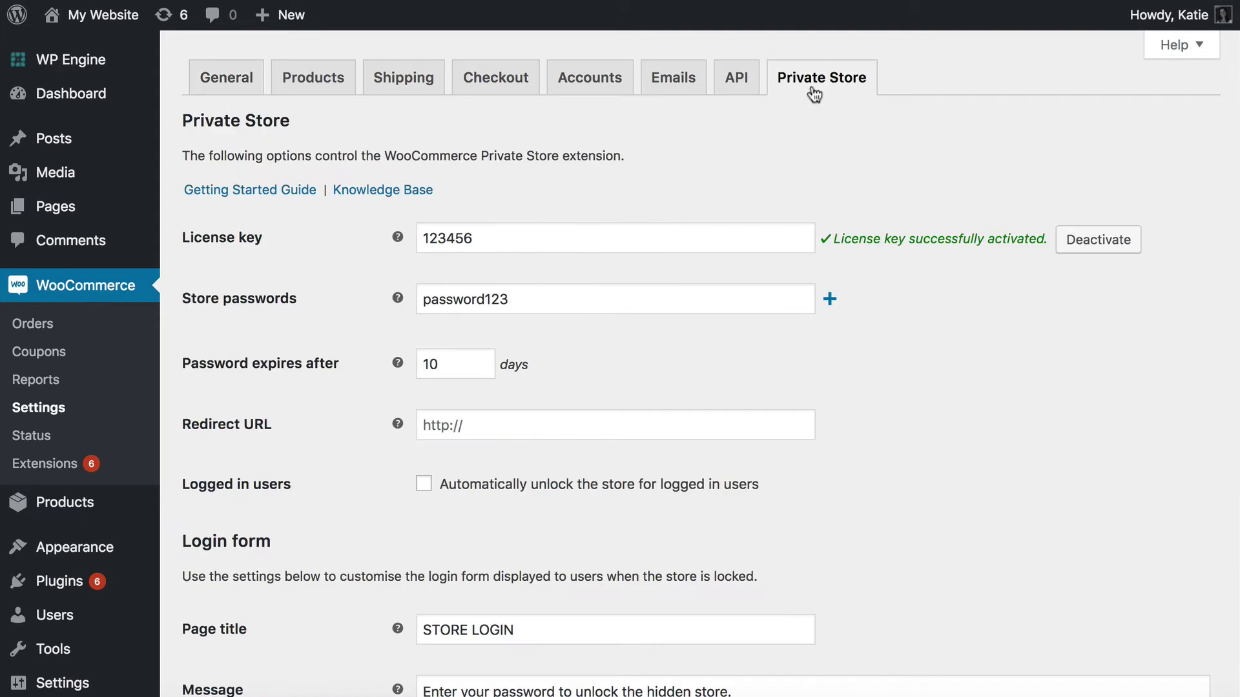
Step: Inspect the License key and Store passwords values, then scroll to the logged-in user options
{"action": "left_click_drag", "start_coordinate": [511, 242], "coordinate": [386, 235]}
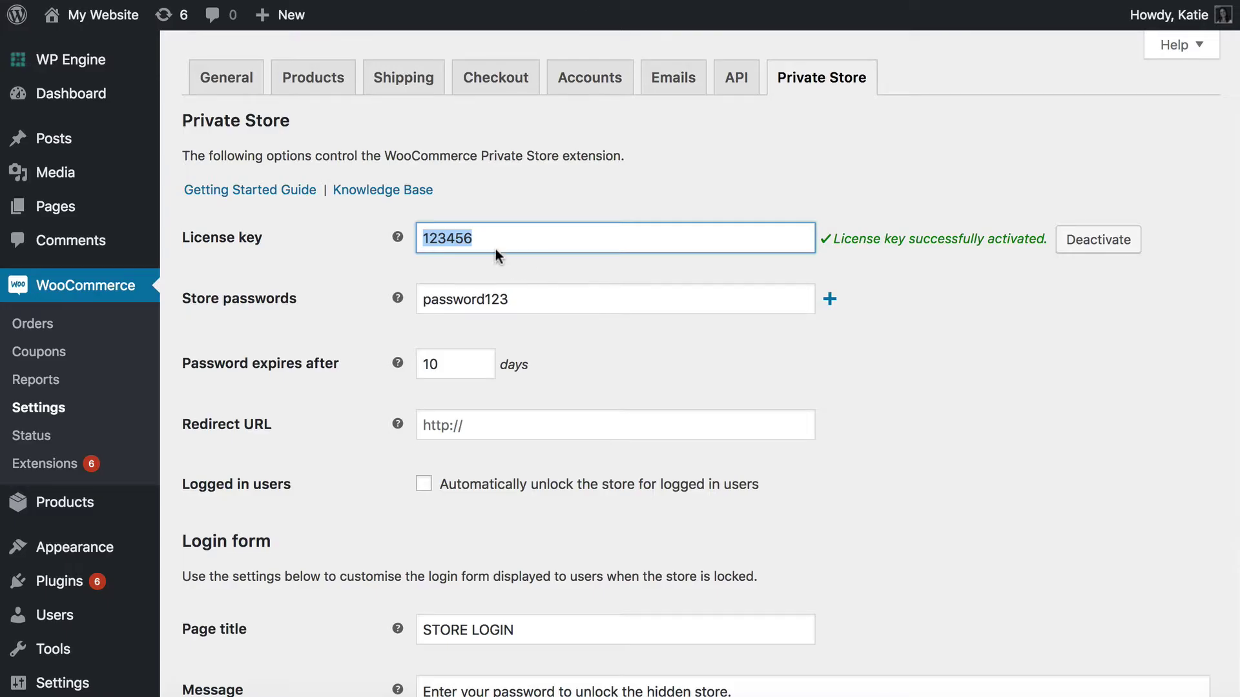
{"action": "left_click", "coordinate": [504, 239]}
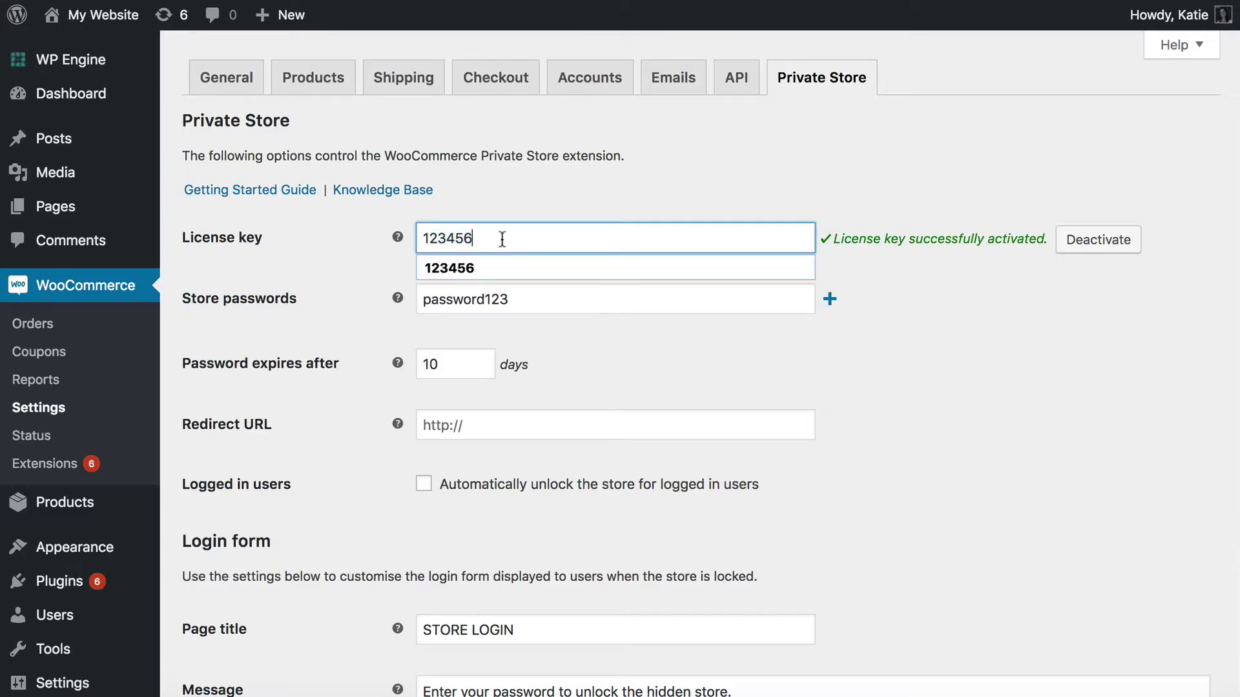
{"action": "left_click_drag", "start_coordinate": [503, 238], "coordinate": [366, 230]}
{"action": "key", "text": "Escape"}
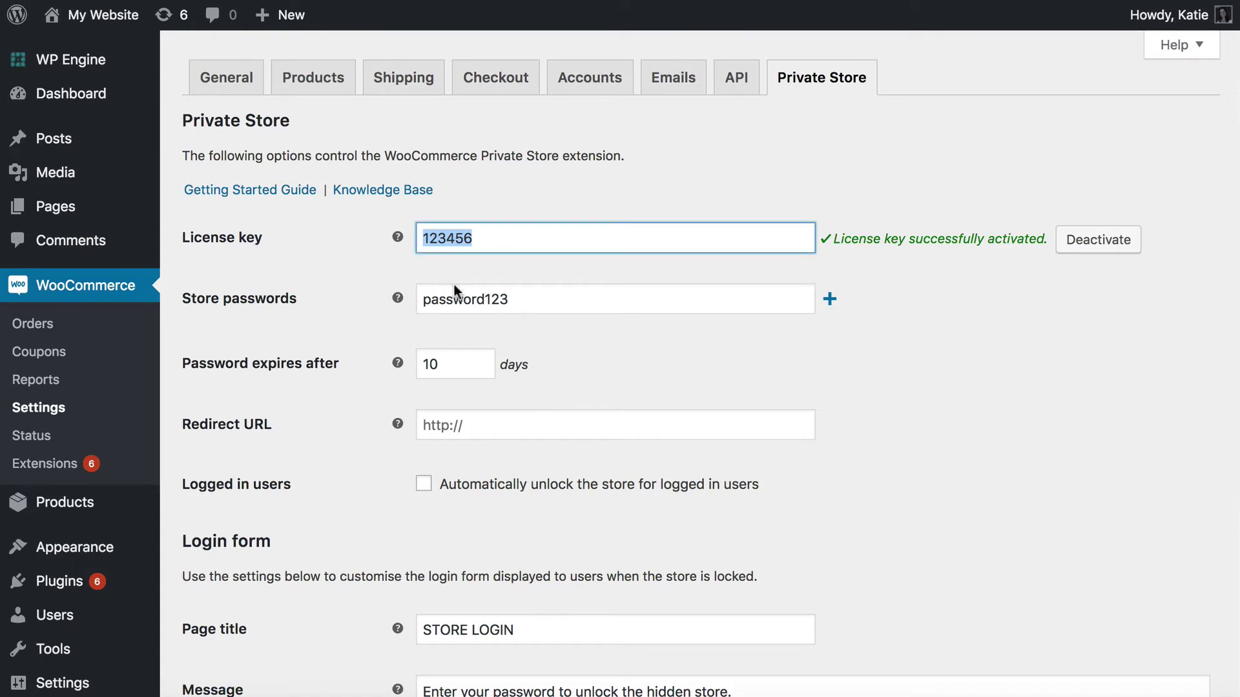
{"action": "left_click", "coordinate": [492, 299]}
{"action": "left_click_drag", "start_coordinate": [543, 302], "coordinate": [406, 306]}
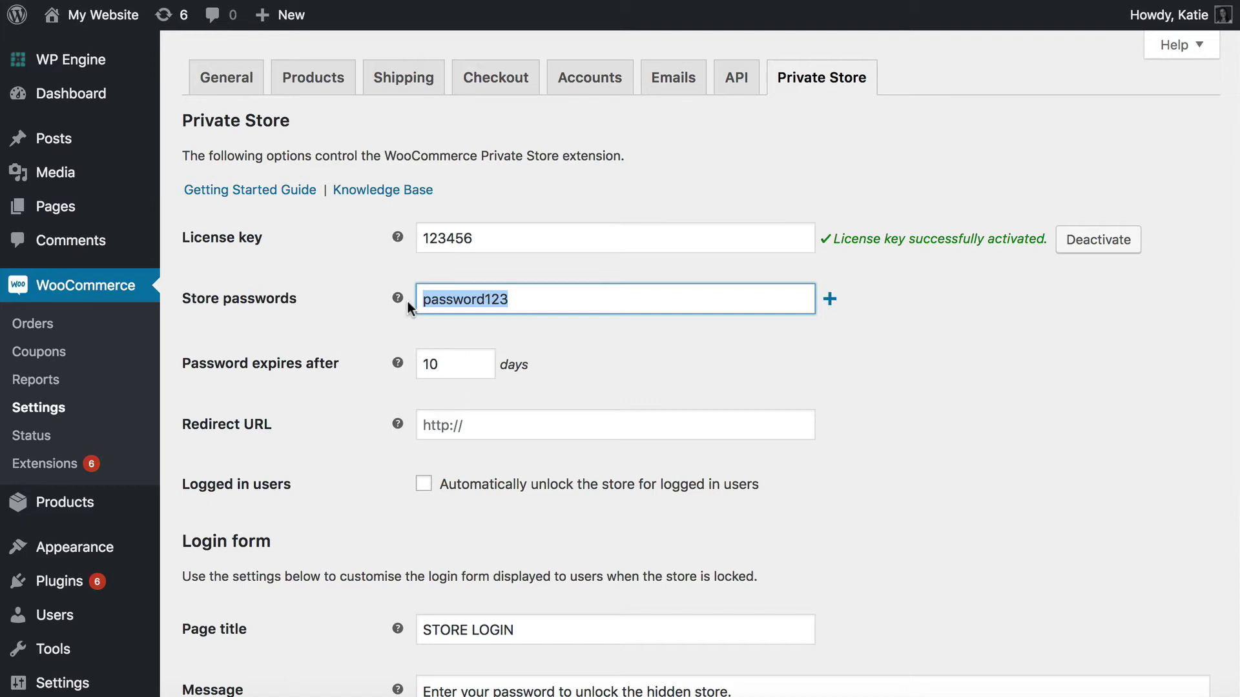
{"action": "left_click", "coordinate": [296, 325]}
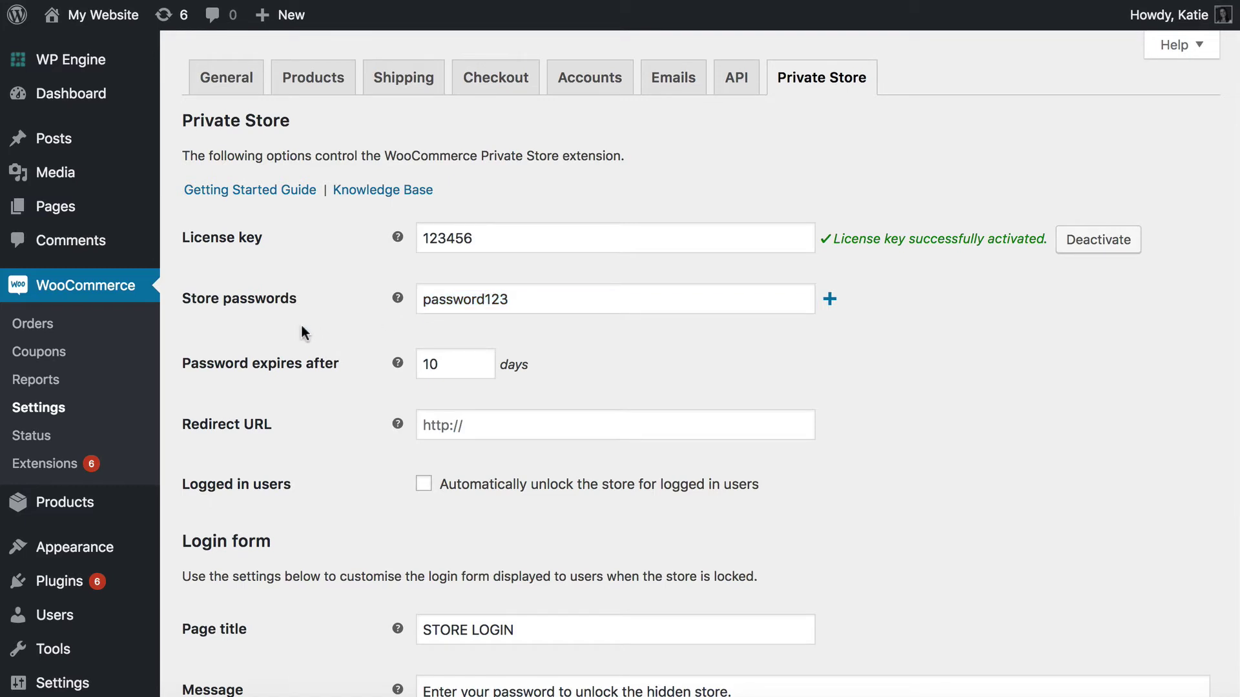
{"action": "scroll", "coordinate": [302, 326], "scroll_direction": "down", "scroll_amount": 2}
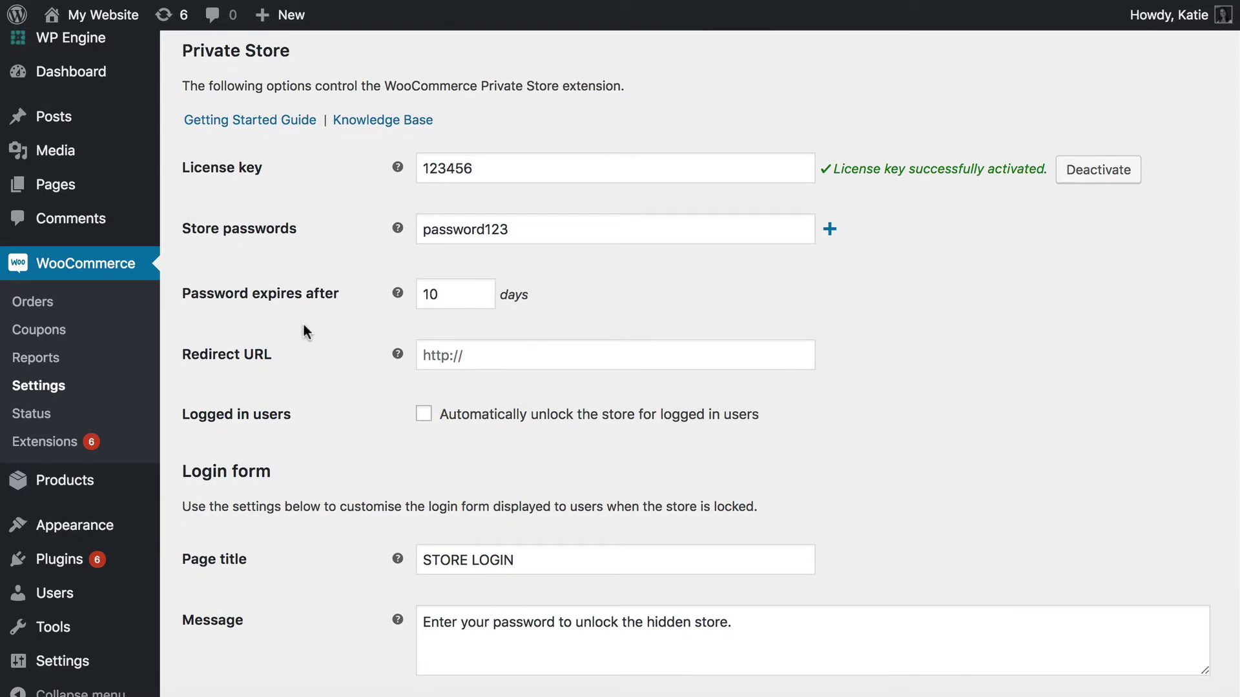
{"action": "scroll", "coordinate": [303, 325], "scroll_direction": "up", "scroll_amount": 1}
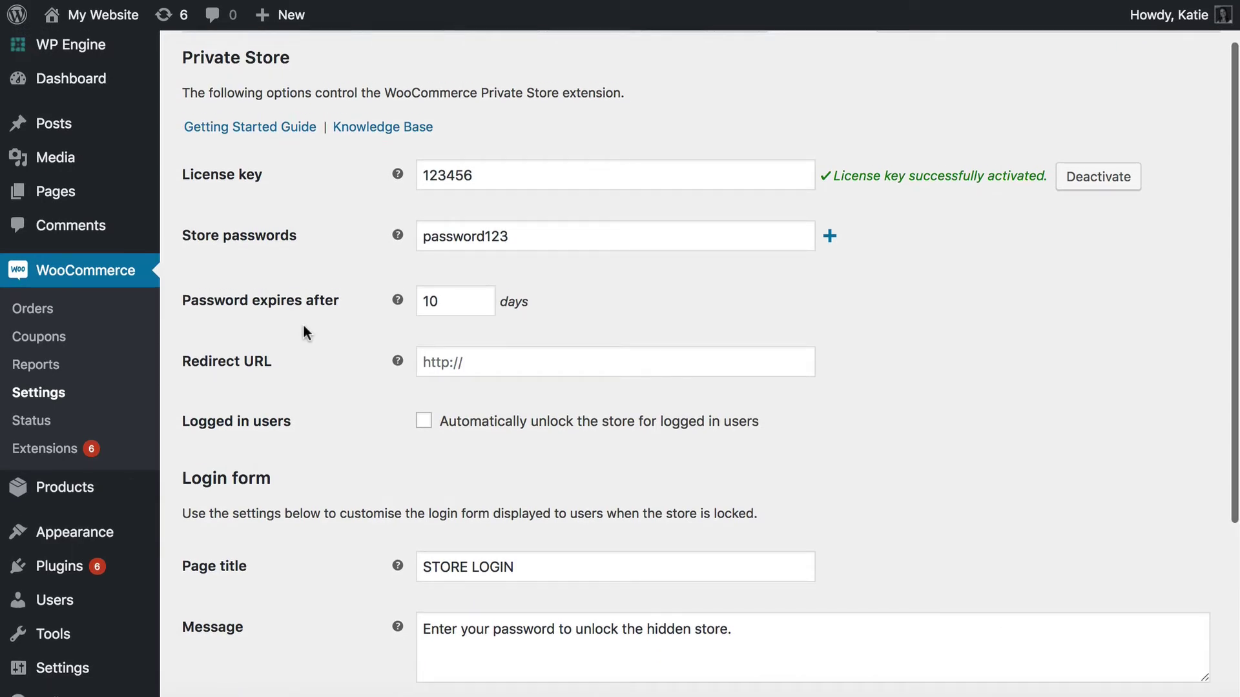
{"action": "scroll", "coordinate": [302, 327], "scroll_direction": "down", "scroll_amount": 3}
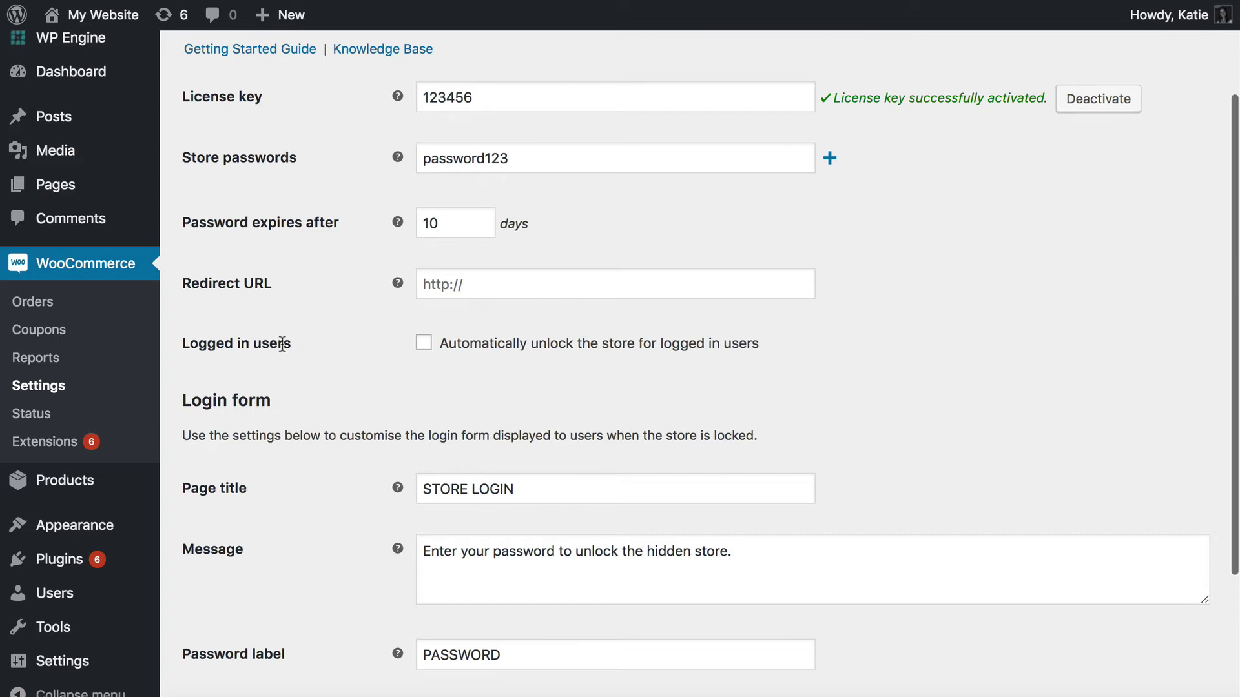
Step: Enable automatic unlock for logged-in users, hide the password form, and save the settings
{"action": "left_click", "coordinate": [424, 344]}
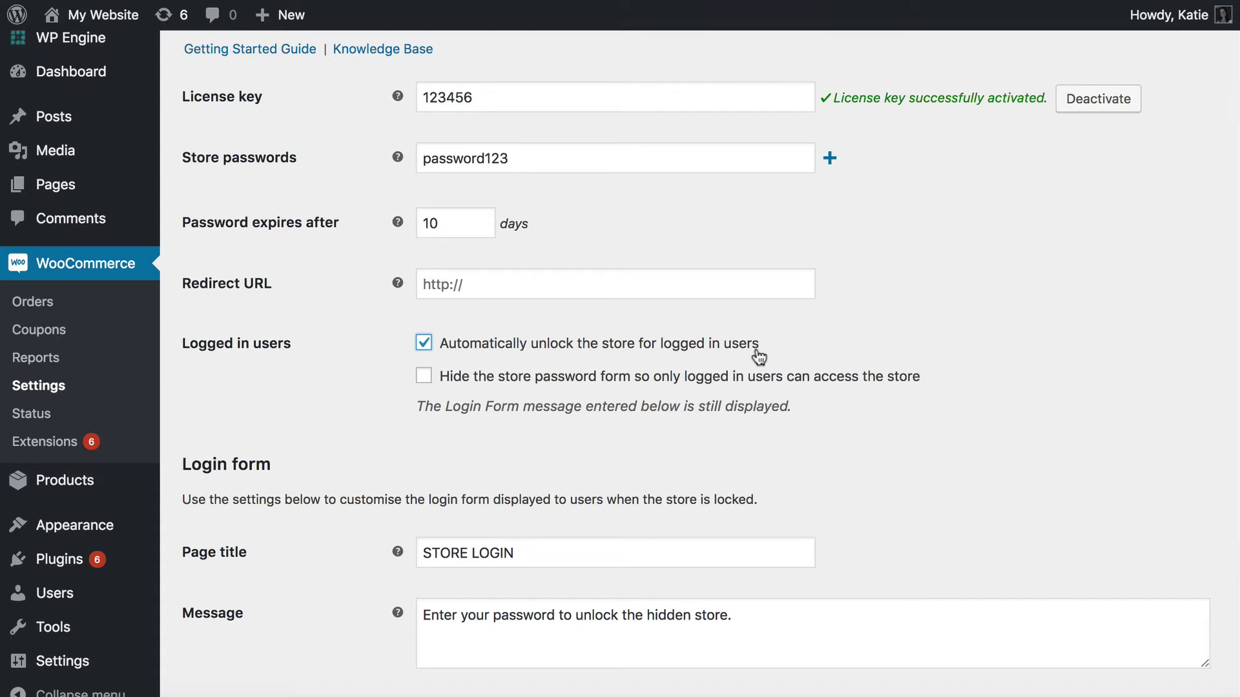
{"action": "scroll", "coordinate": [759, 357], "scroll_direction": "down", "scroll_amount": 5}
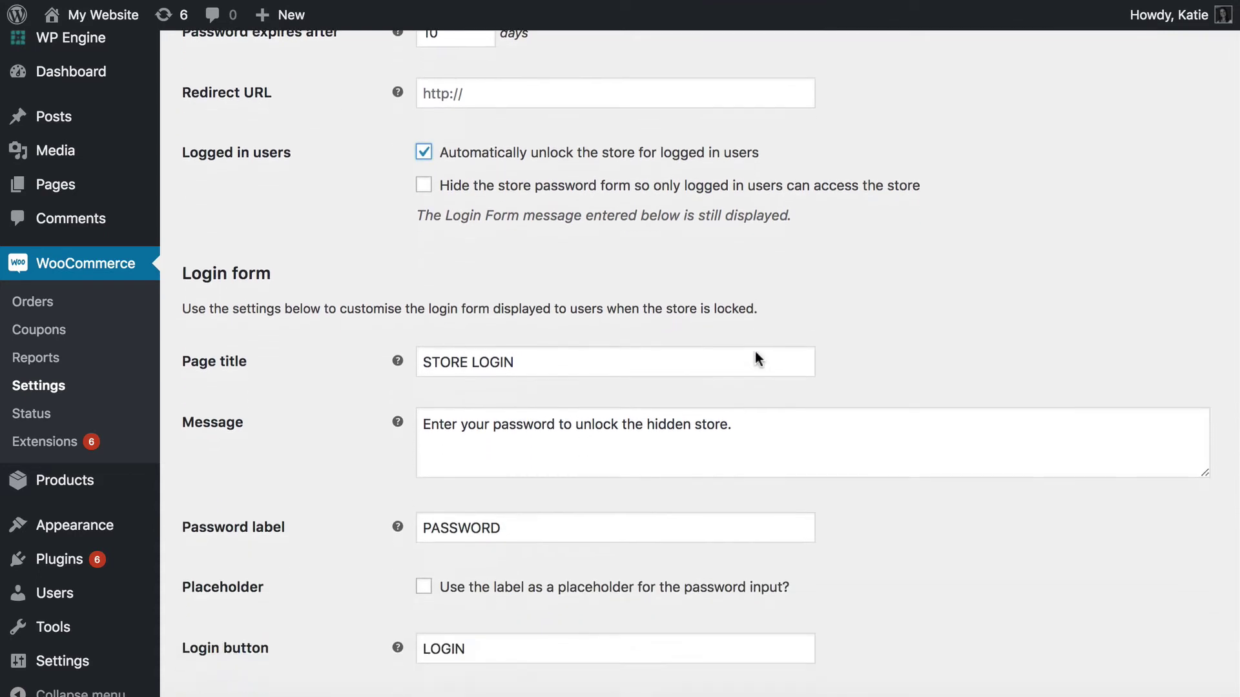
{"action": "scroll", "coordinate": [756, 357], "scroll_direction": "down", "scroll_amount": 1}
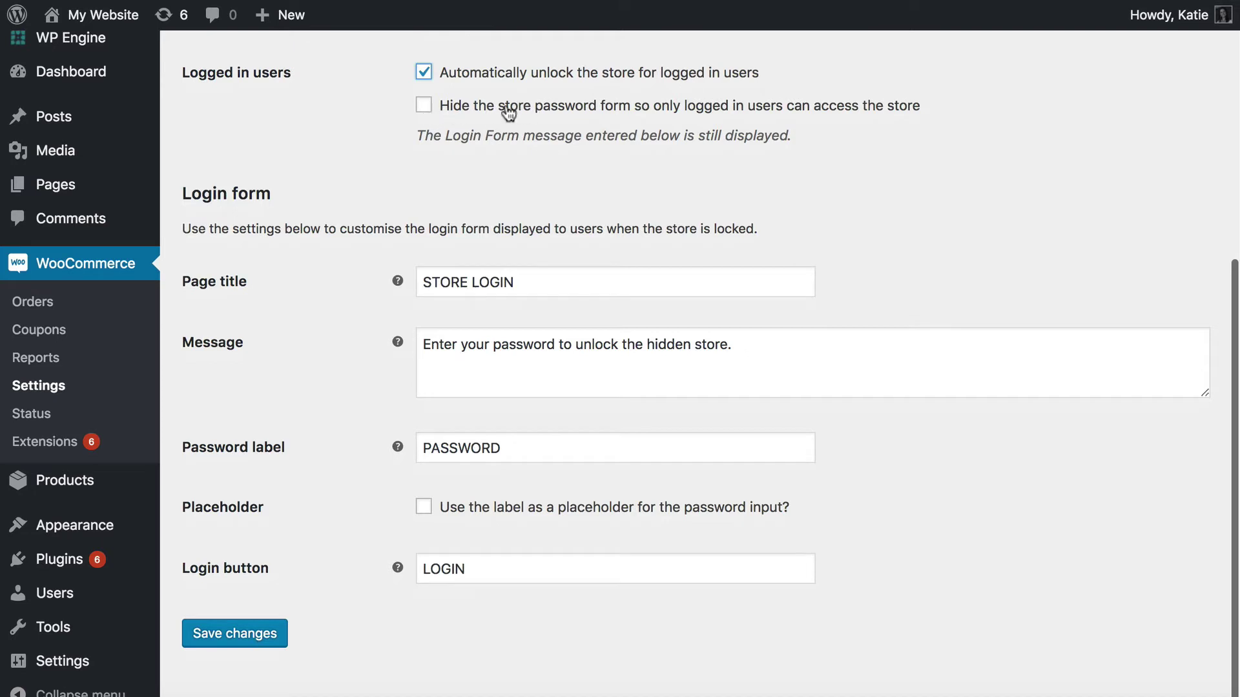
{"action": "left_click", "coordinate": [424, 106]}
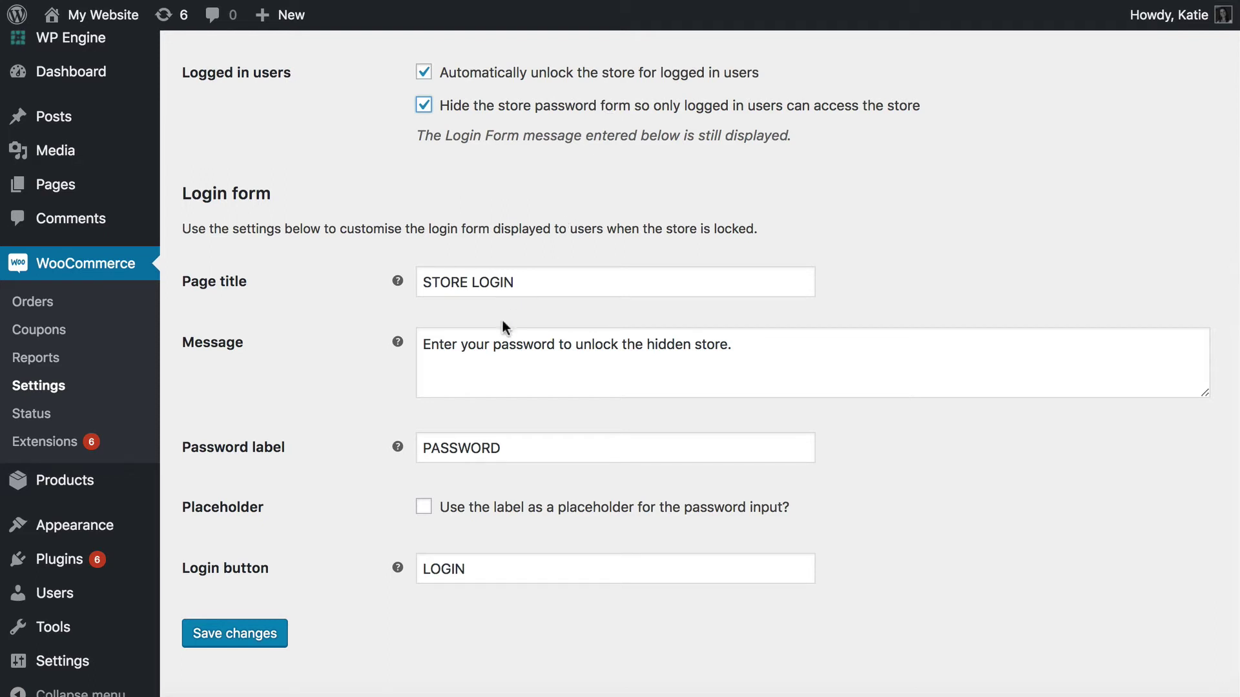
{"action": "left_click", "coordinate": [237, 639]}
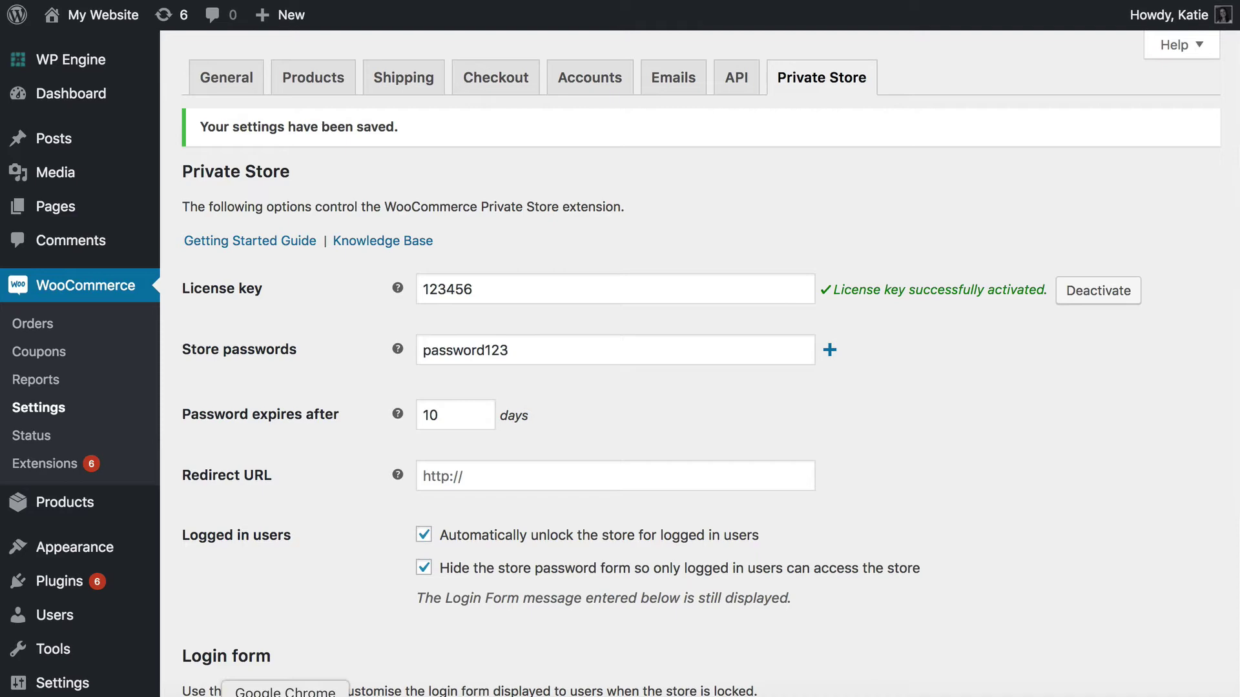
Step: View the guest My Website homepage, whose menu shows only Home and Contact
{"action": "right_click", "coordinate": [286, 696]}
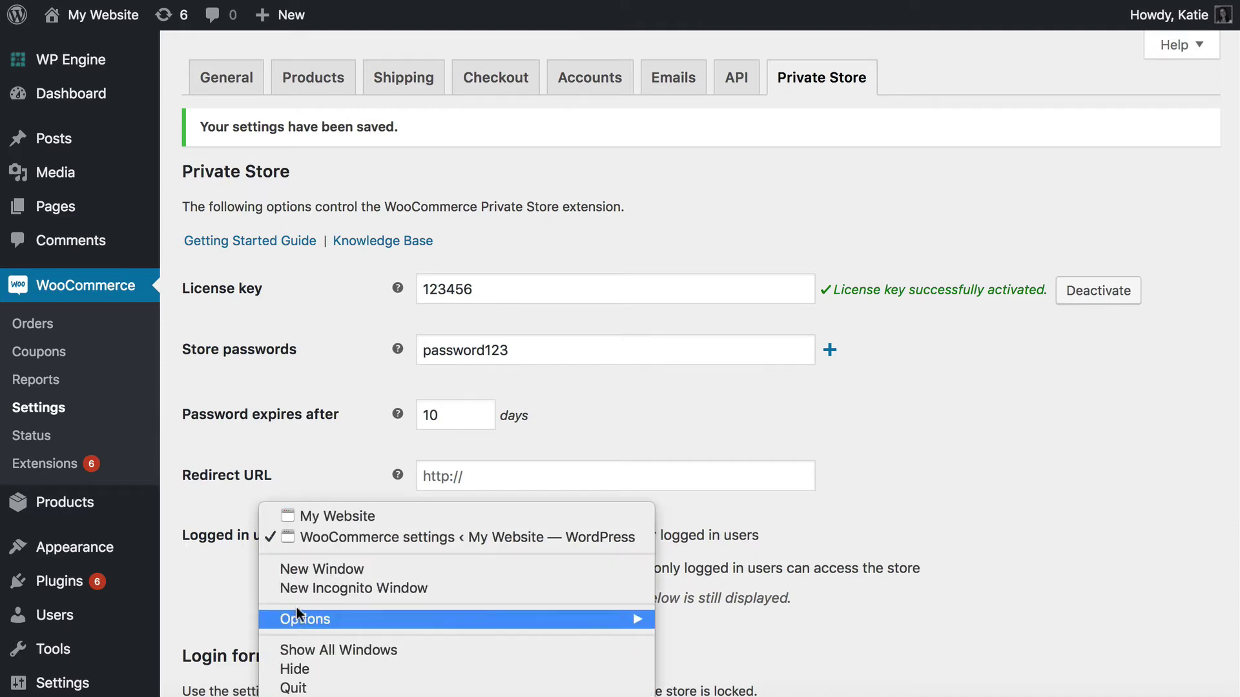
{"action": "left_click", "coordinate": [307, 516]}
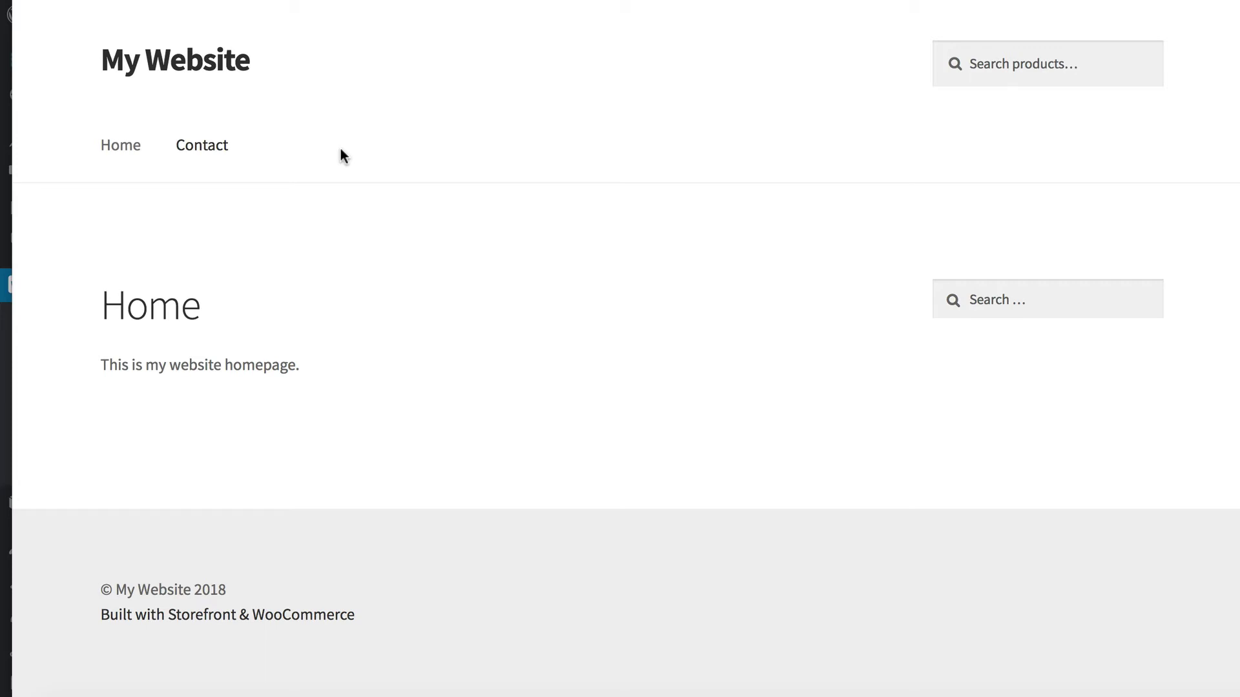
{"action": "scroll", "coordinate": [336, 178], "scroll_direction": "up", "scroll_amount": 1}
{"action": "scroll", "coordinate": [337, 178], "scroll_direction": "down", "scroll_amount": 1}
Step: Switch to the logged-in window and view the Shop listing of 37 products
{"action": "right_click", "coordinate": [304, 694]}
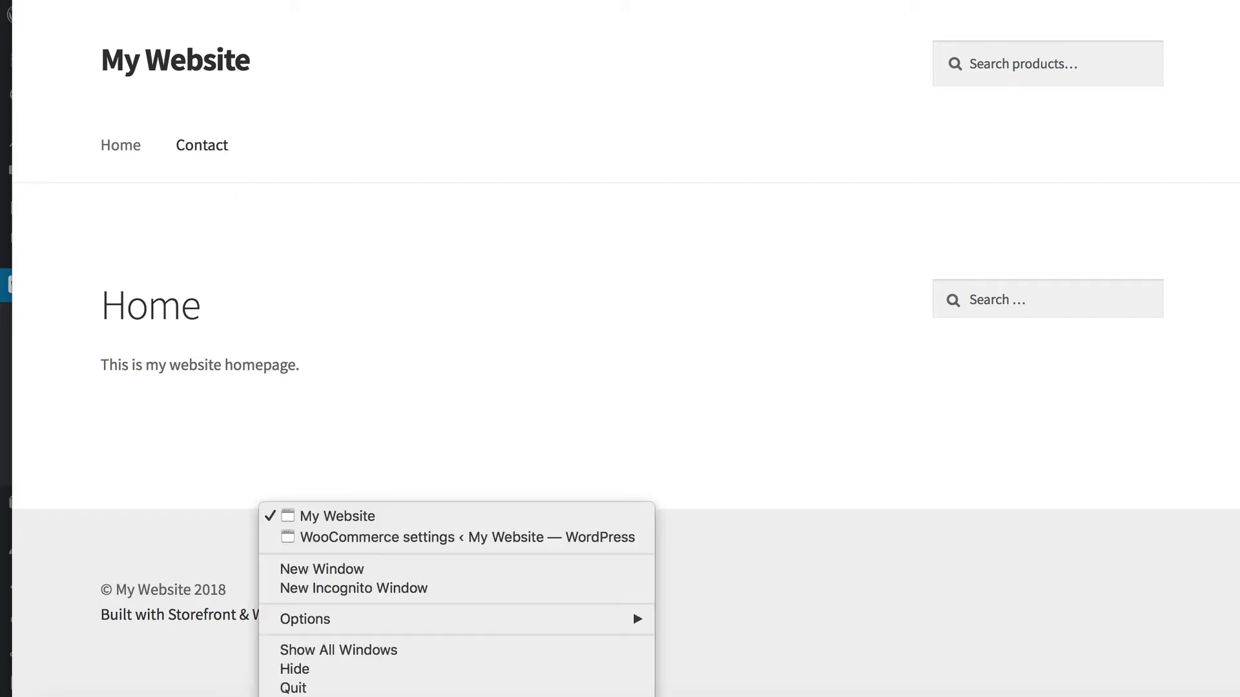
{"action": "left_click", "coordinate": [325, 541]}
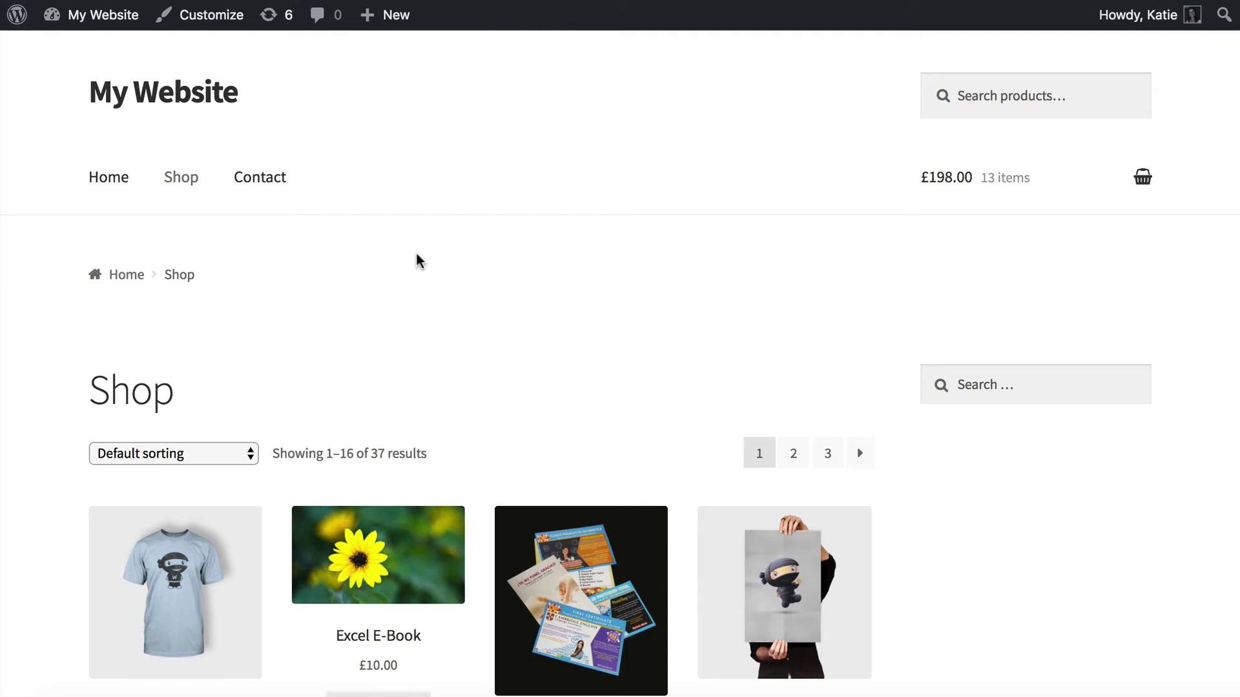
{"action": "left_click_drag", "start_coordinate": [88, 395], "coordinate": [205, 395]}
{"action": "left_click", "coordinate": [213, 400]}
{"action": "scroll", "coordinate": [220, 394], "scroll_direction": "down", "scroll_amount": 3}
{"action": "scroll", "coordinate": [221, 391], "scroll_direction": "up", "scroll_amount": 2}
{"action": "scroll", "coordinate": [222, 391], "scroll_direction": "down", "scroll_amount": 1}
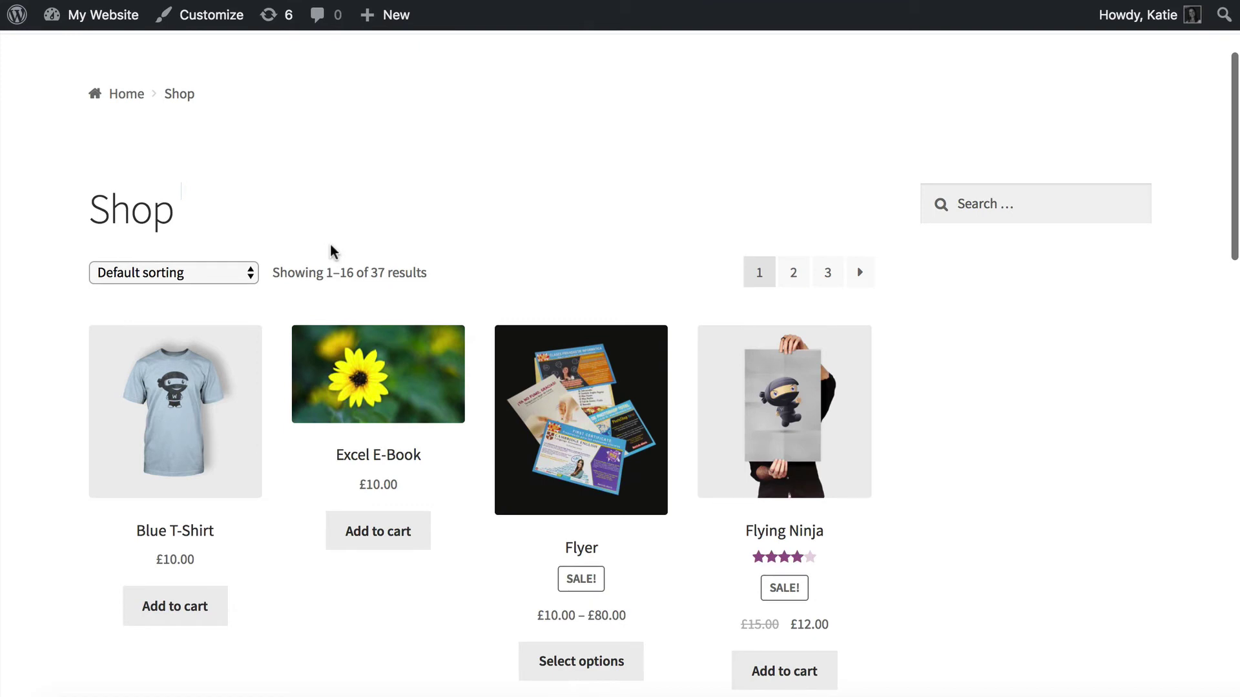
Step: Copy the link address of the Blue T-Shirt product
{"action": "mouse_move", "coordinate": [177, 447]}
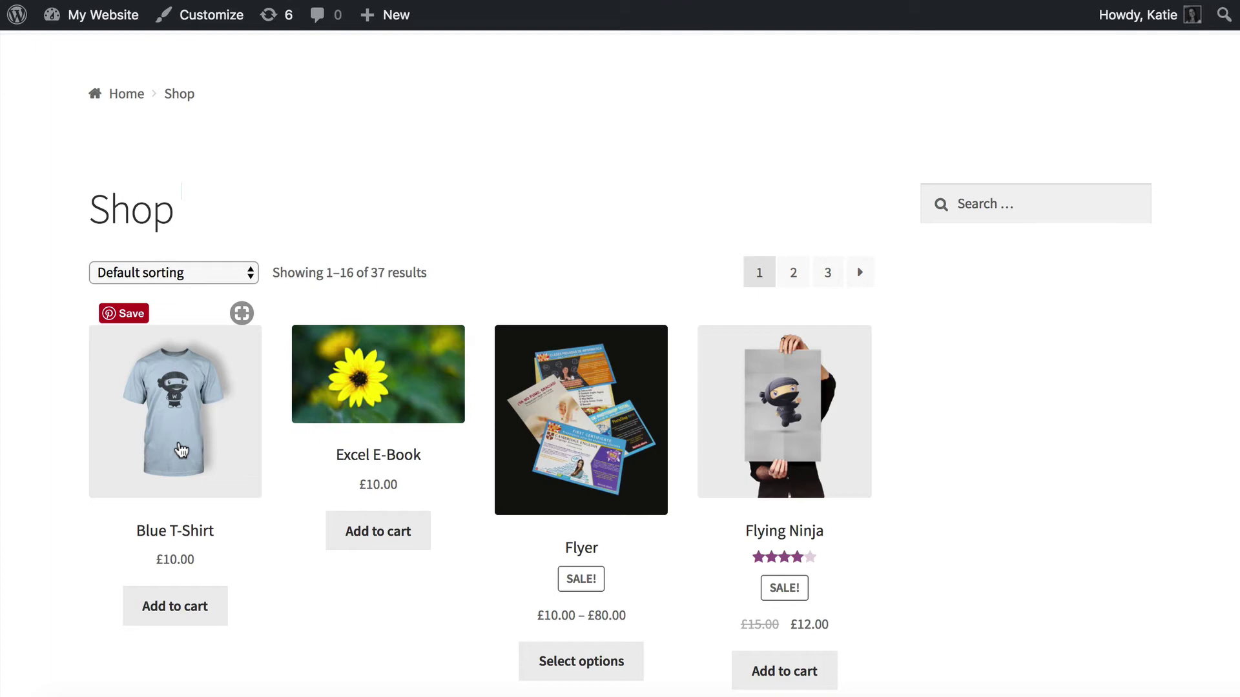
{"action": "scroll", "coordinate": [182, 450], "scroll_direction": "down", "scroll_amount": 1}
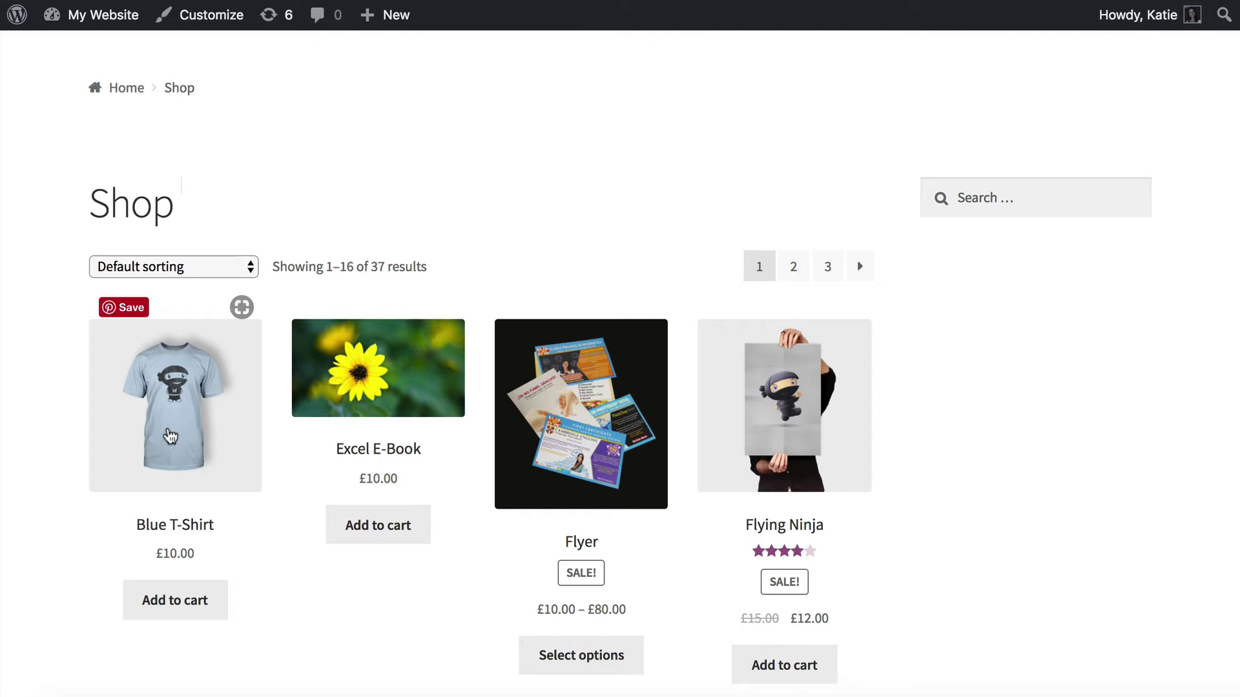
{"action": "scroll", "coordinate": [173, 436], "scroll_direction": "up", "scroll_amount": 1}
{"action": "right_click", "coordinate": [181, 436]}
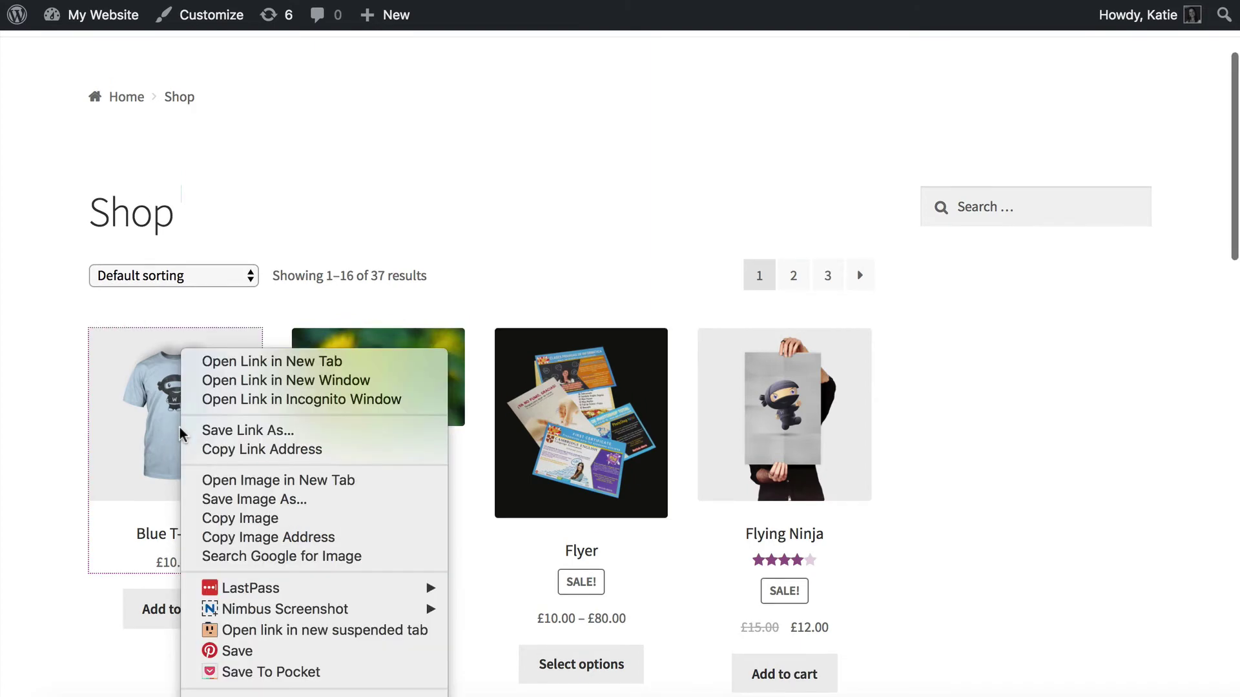
{"action": "left_click", "coordinate": [200, 449]}
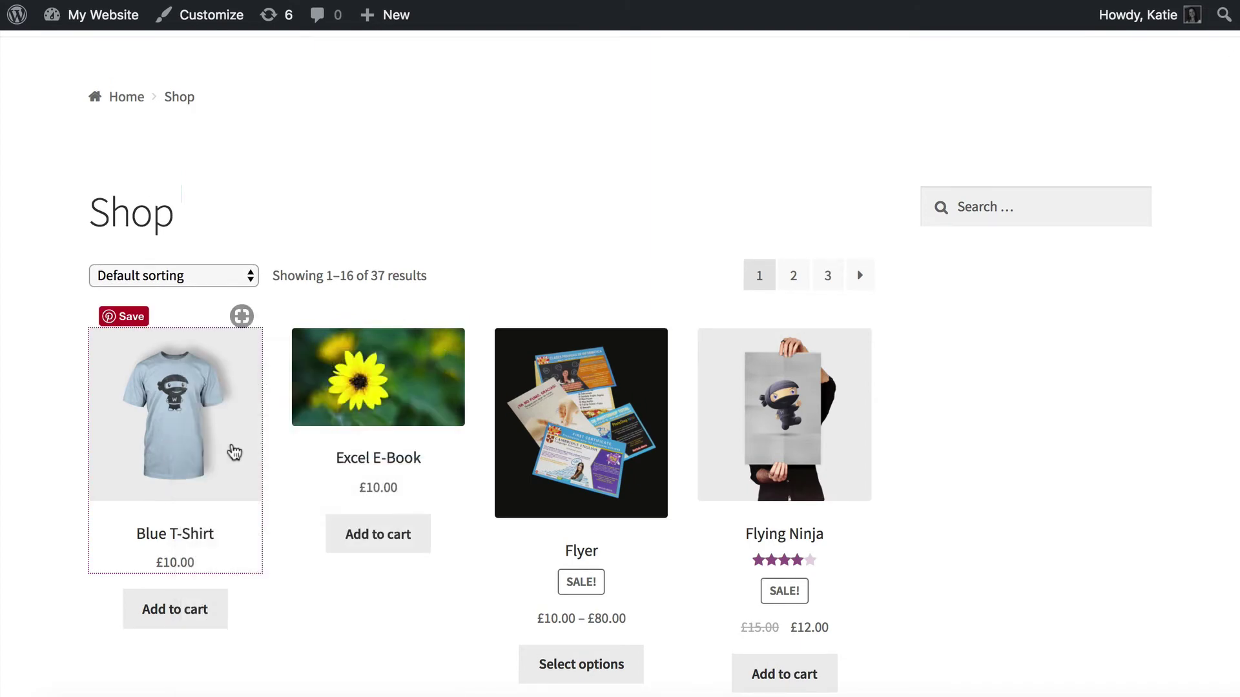
Step: Load the copied Blue T-Shirt link in the guest window and read the STORE LOGIN message
{"action": "right_click", "coordinate": [285, 696]}
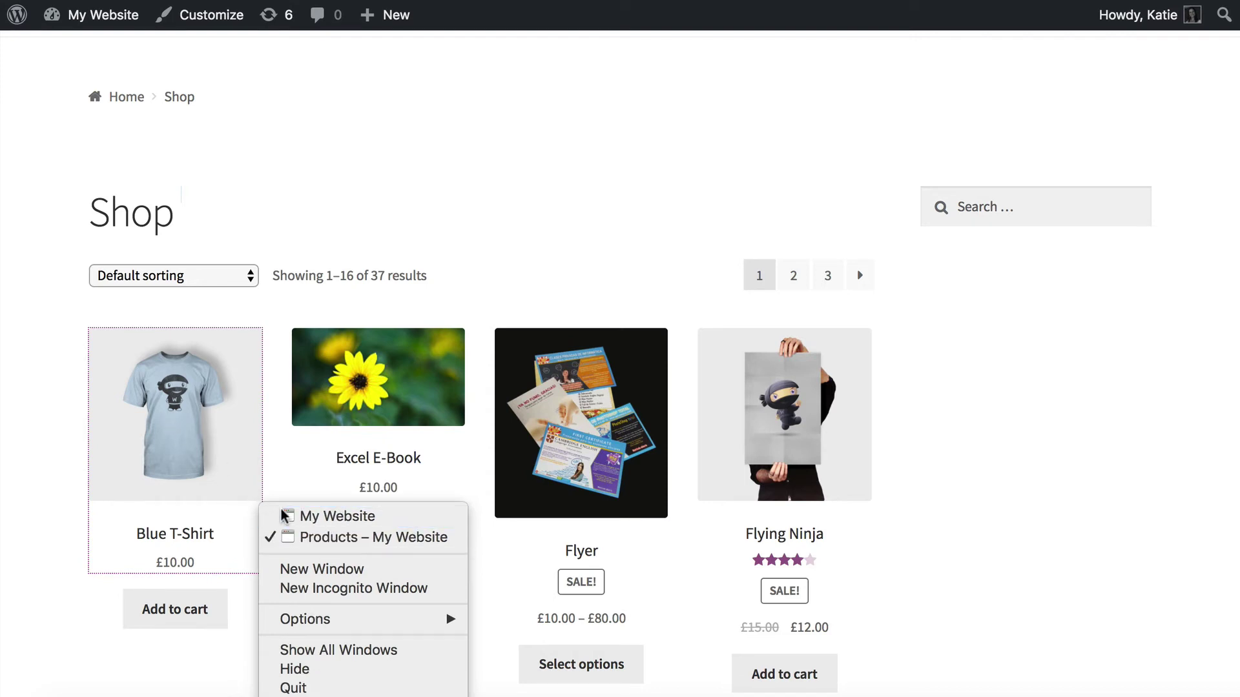
{"action": "left_click", "coordinate": [361, 522]}
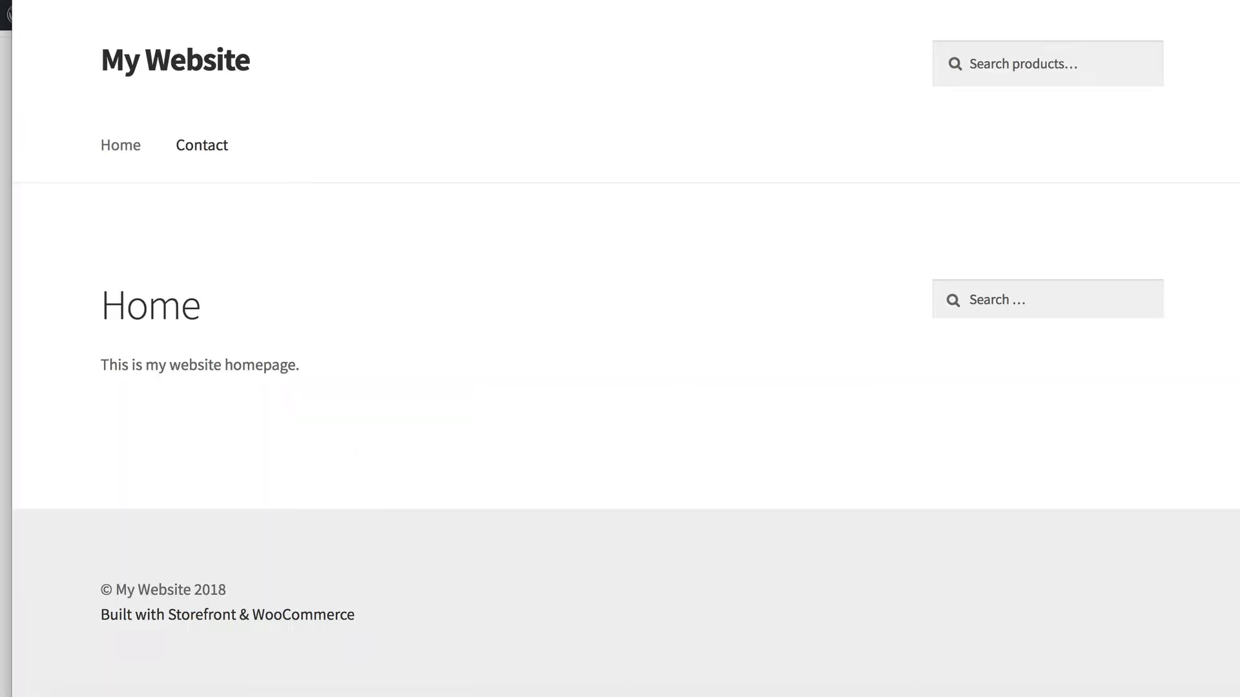
{"action": "key", "text": "super+l"}
{"action": "key", "text": "super+v"}
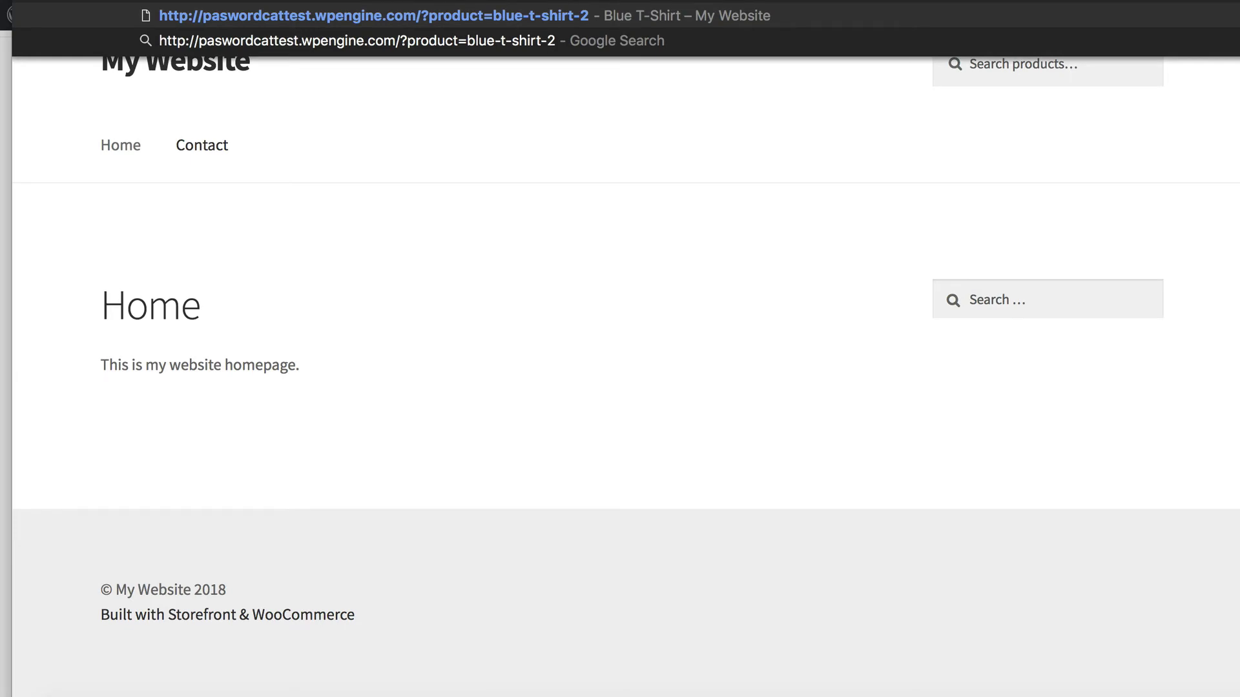
{"action": "key", "text": "Return"}
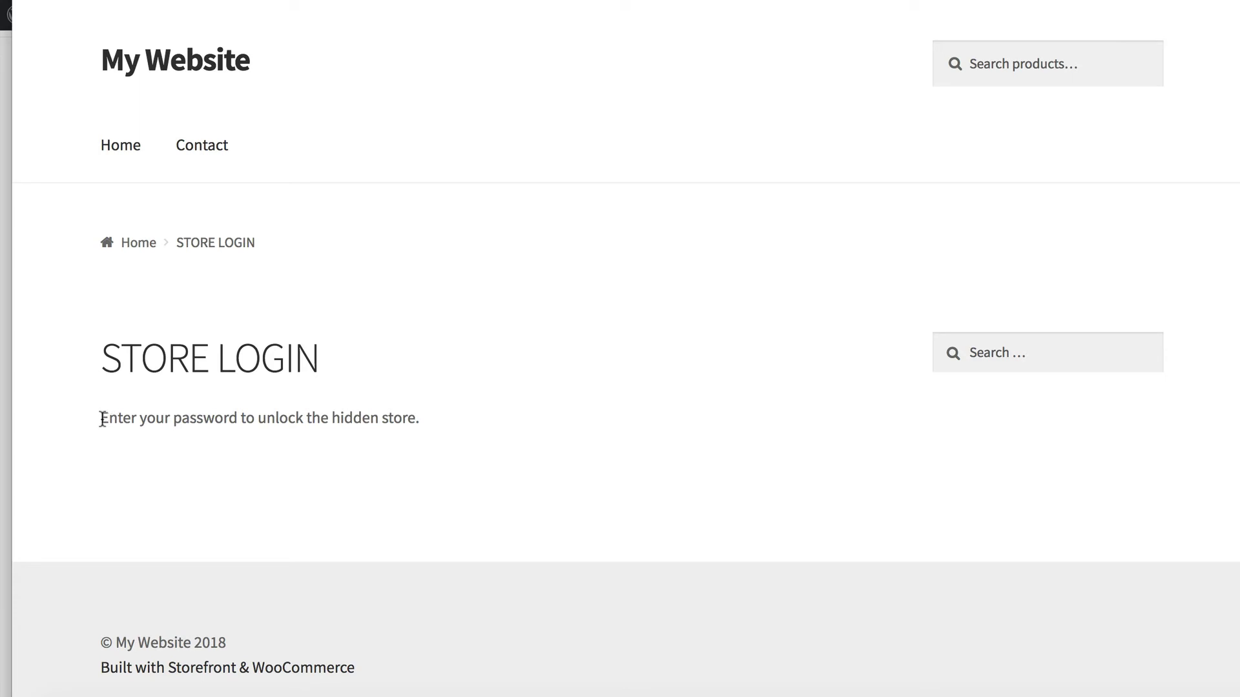
{"action": "left_click_drag", "start_coordinate": [102, 419], "coordinate": [453, 418]}
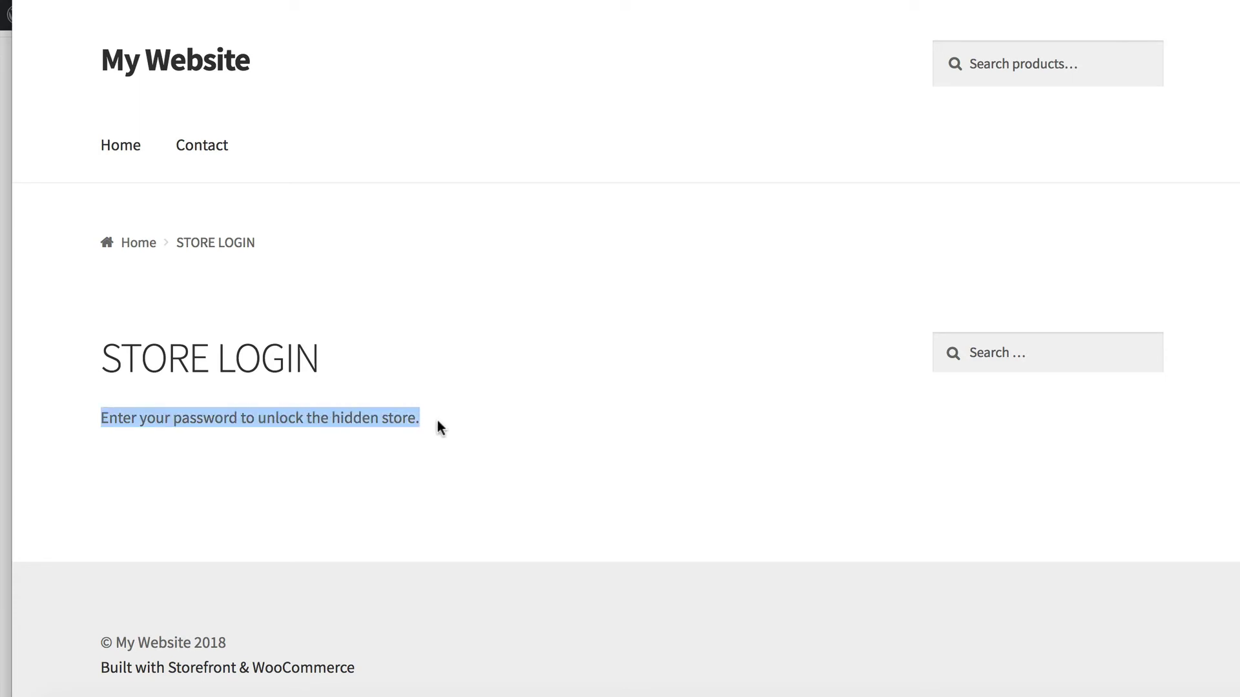
{"action": "left_click", "coordinate": [437, 421]}
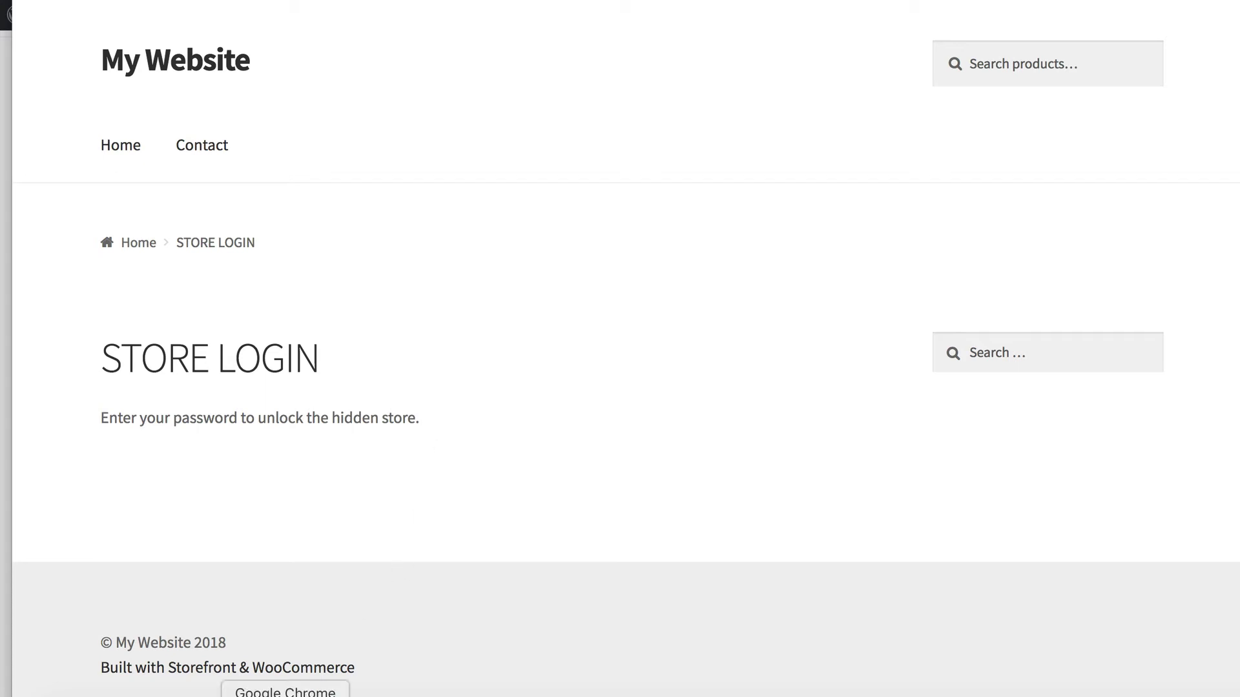
Step: Replace the Private Store login form message with 'Log into your user account here.'
{"action": "right_click", "coordinate": [310, 696]}
{"action": "left_click", "coordinate": [354, 517]}
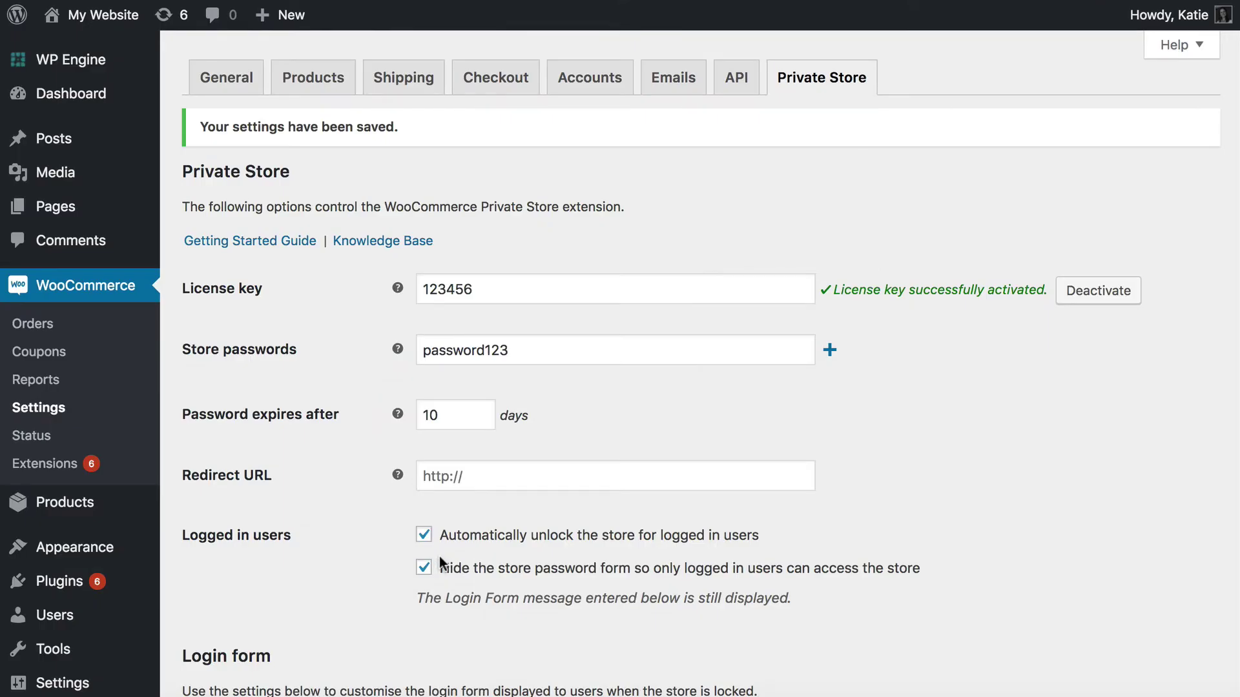
{"action": "scroll", "coordinate": [481, 556], "scroll_direction": "down", "scroll_amount": 7}
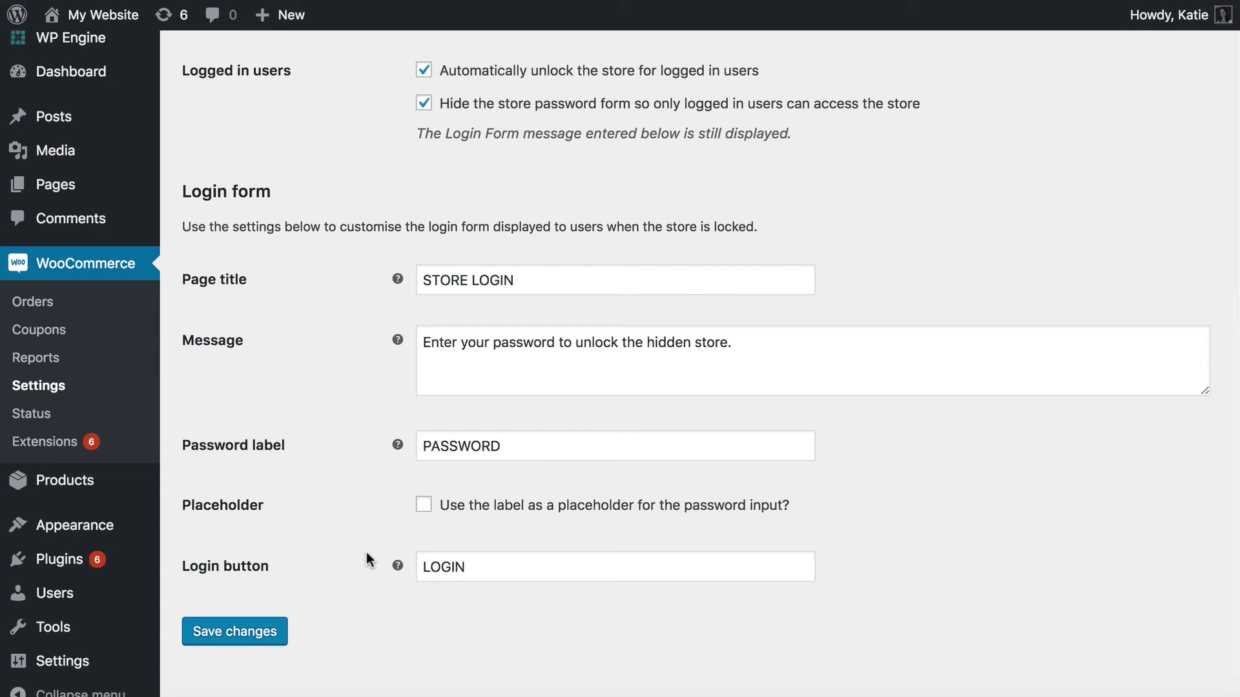
{"action": "left_click", "coordinate": [762, 346]}
{"action": "left_click_drag", "start_coordinate": [742, 345], "coordinate": [404, 354]}
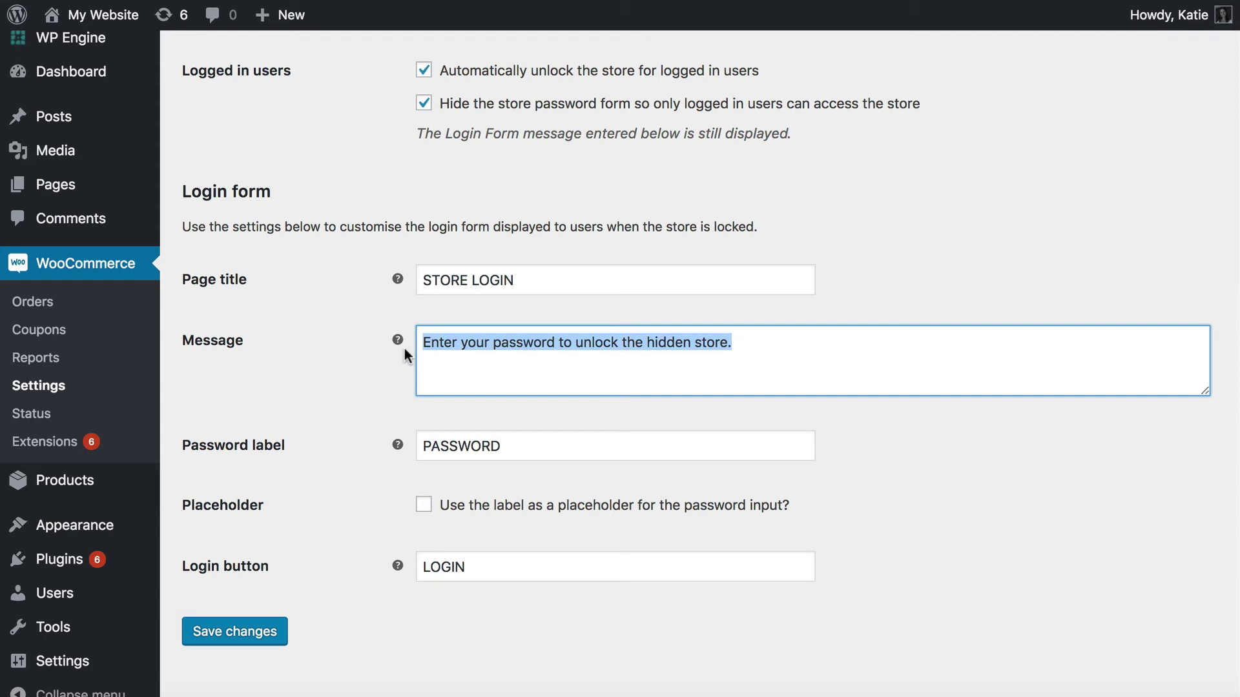
{"action": "type", "text": "Log into y"}
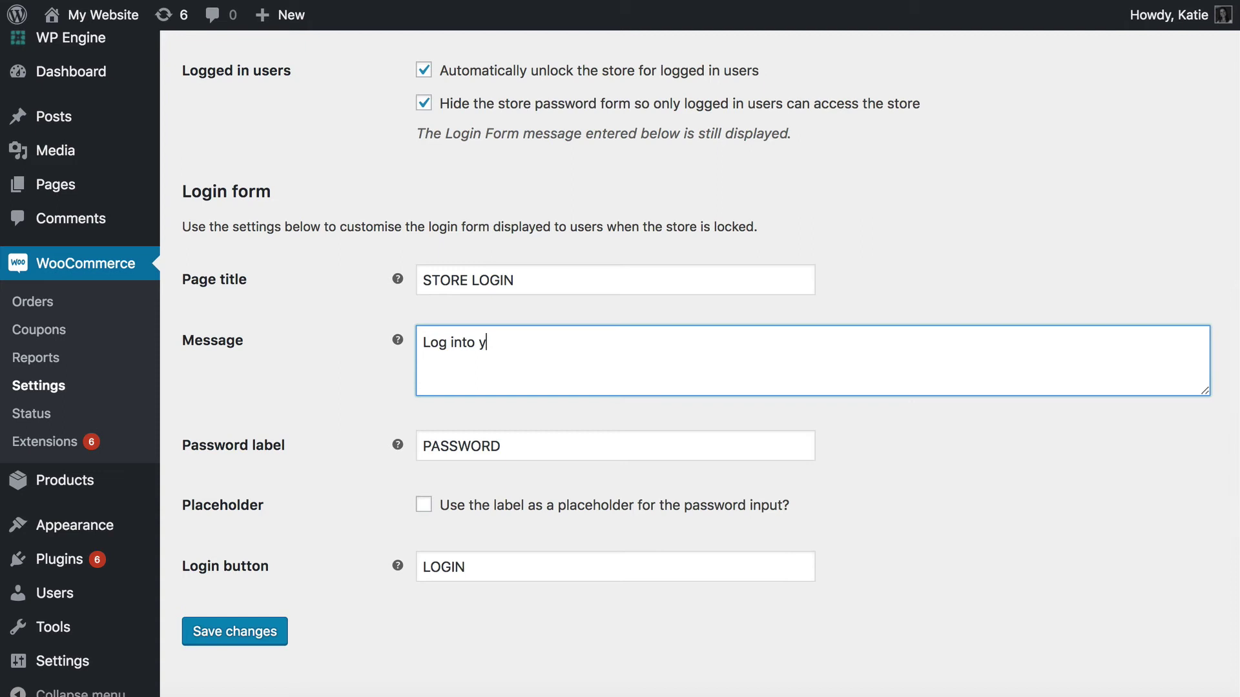
{"action": "type", "text": "our user account here"}
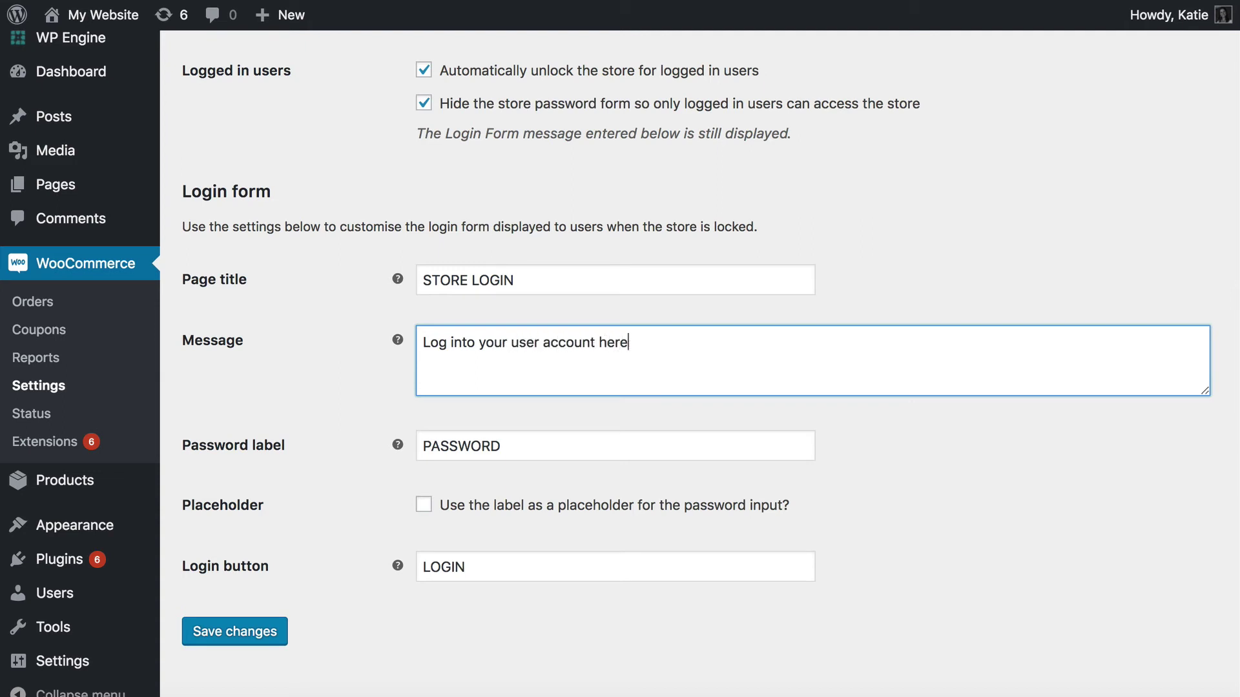
{"action": "type", "text": "."}
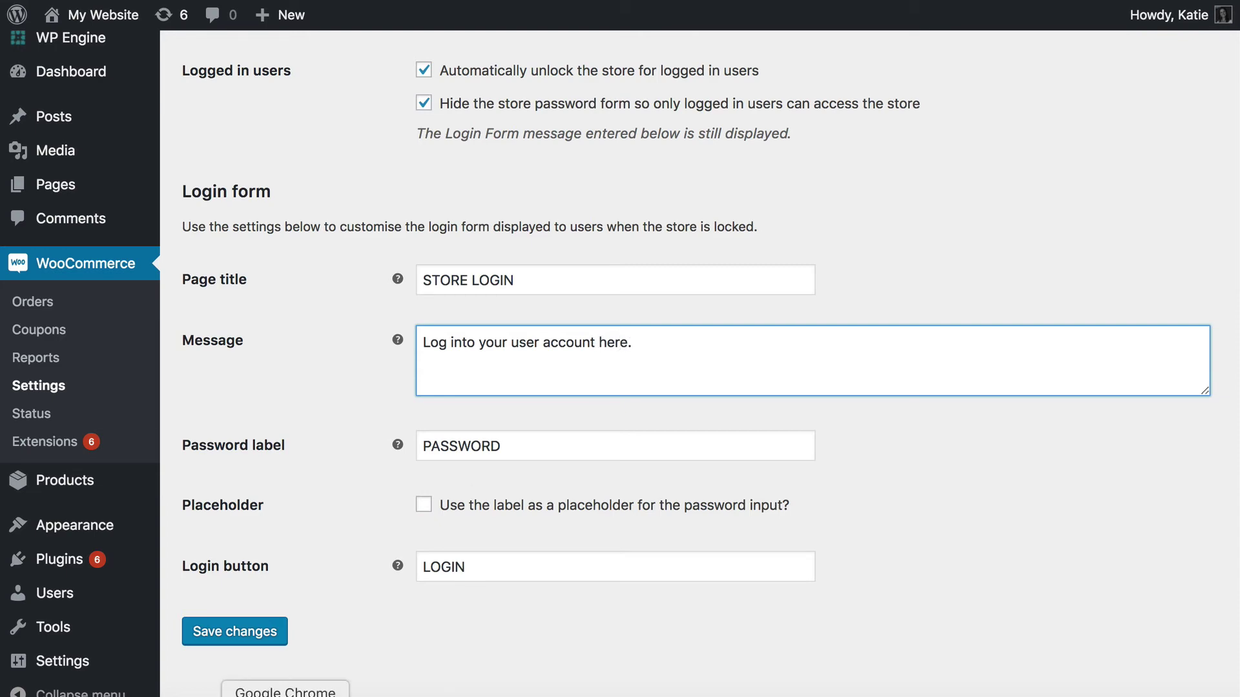
{"action": "right_click", "coordinate": [242, 694]}
{"action": "left_click", "coordinate": [316, 515]}
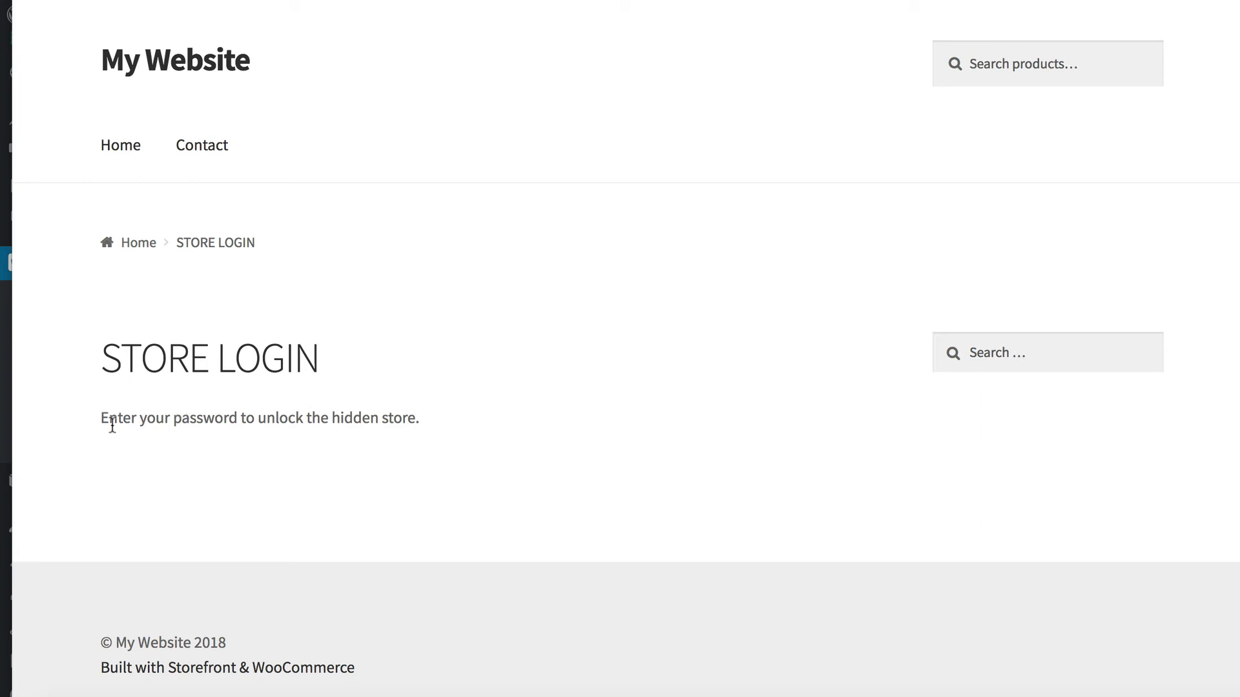
{"action": "left_click_drag", "start_coordinate": [102, 420], "coordinate": [432, 415]}
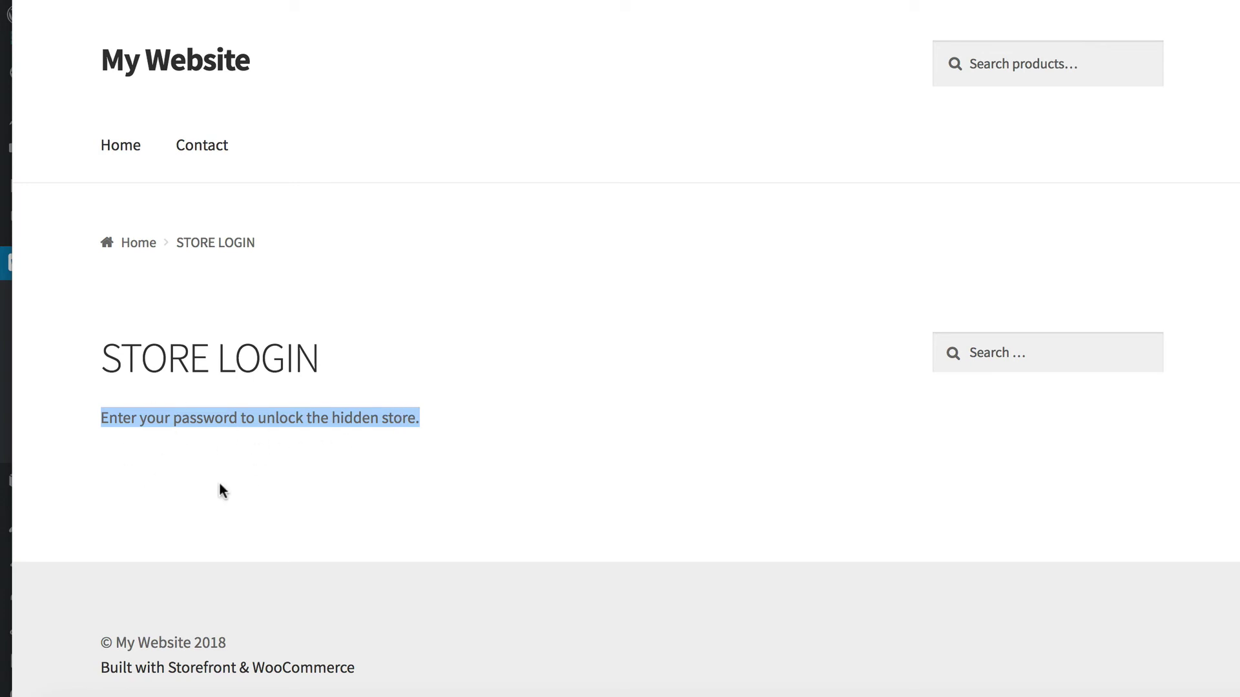
{"action": "right_click", "coordinate": [361, 696]}
{"action": "left_click", "coordinate": [297, 537]}
Step: Add a line break after the 'Log into your user account here.' message and scroll back up
{"action": "left_click_drag", "start_coordinate": [664, 349], "coordinate": [393, 339]}
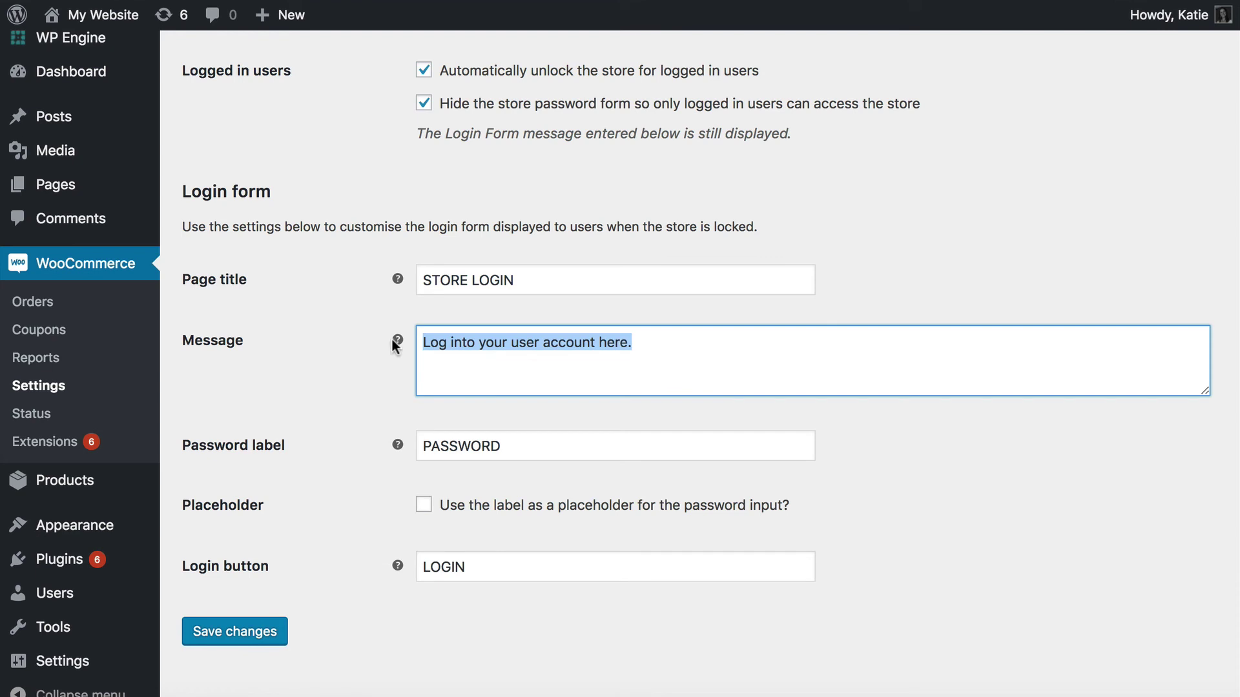
{"action": "left_click", "coordinate": [656, 343]}
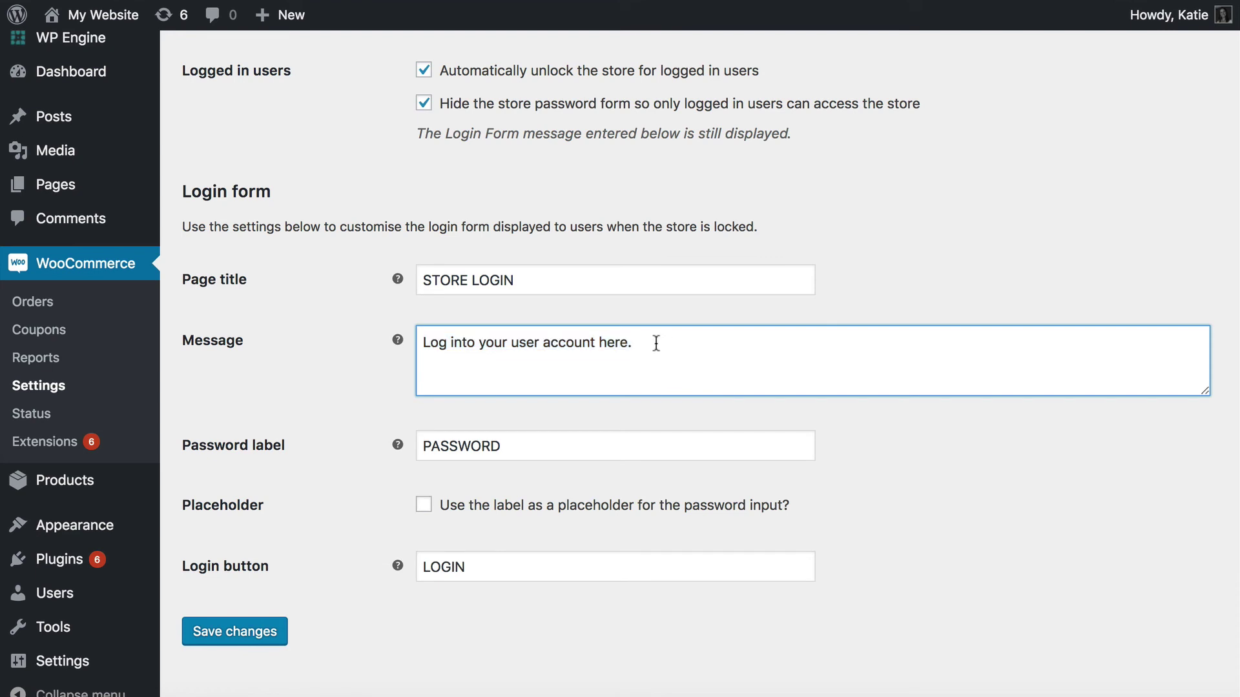
{"action": "key", "text": "Return"}
{"action": "scroll", "coordinate": [581, 367], "scroll_direction": "up", "scroll_amount": 7}
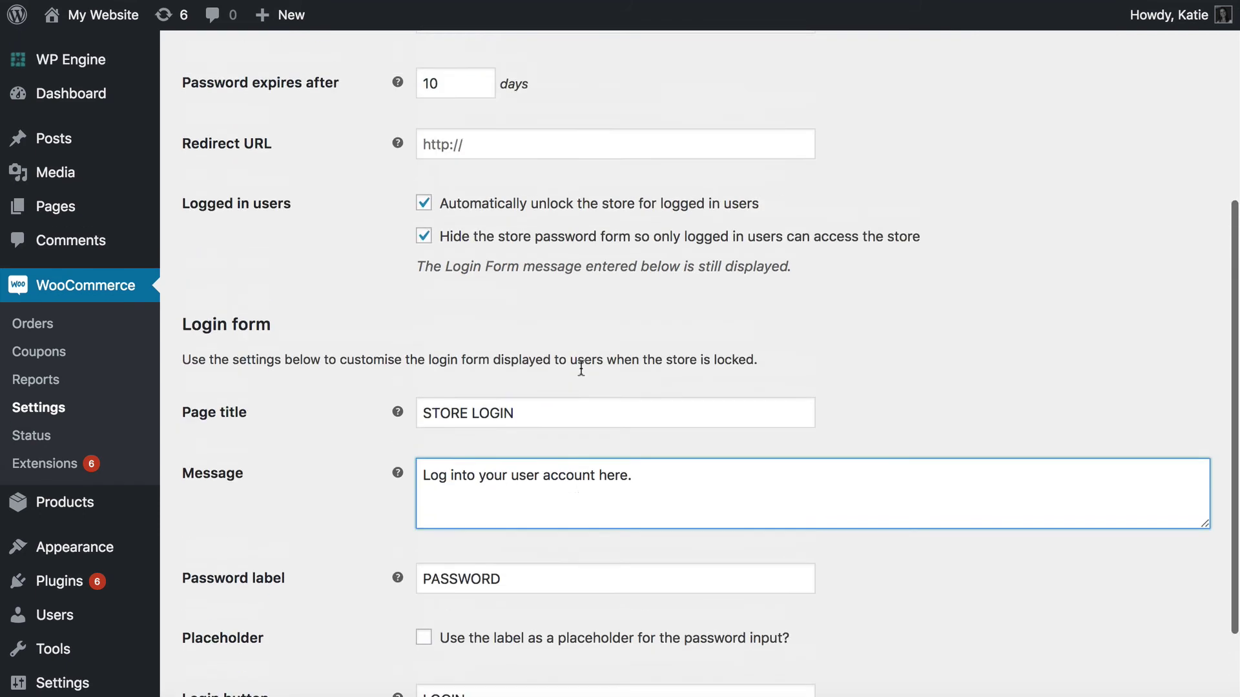
{"action": "scroll", "coordinate": [581, 369], "scroll_direction": "up", "scroll_amount": 1}
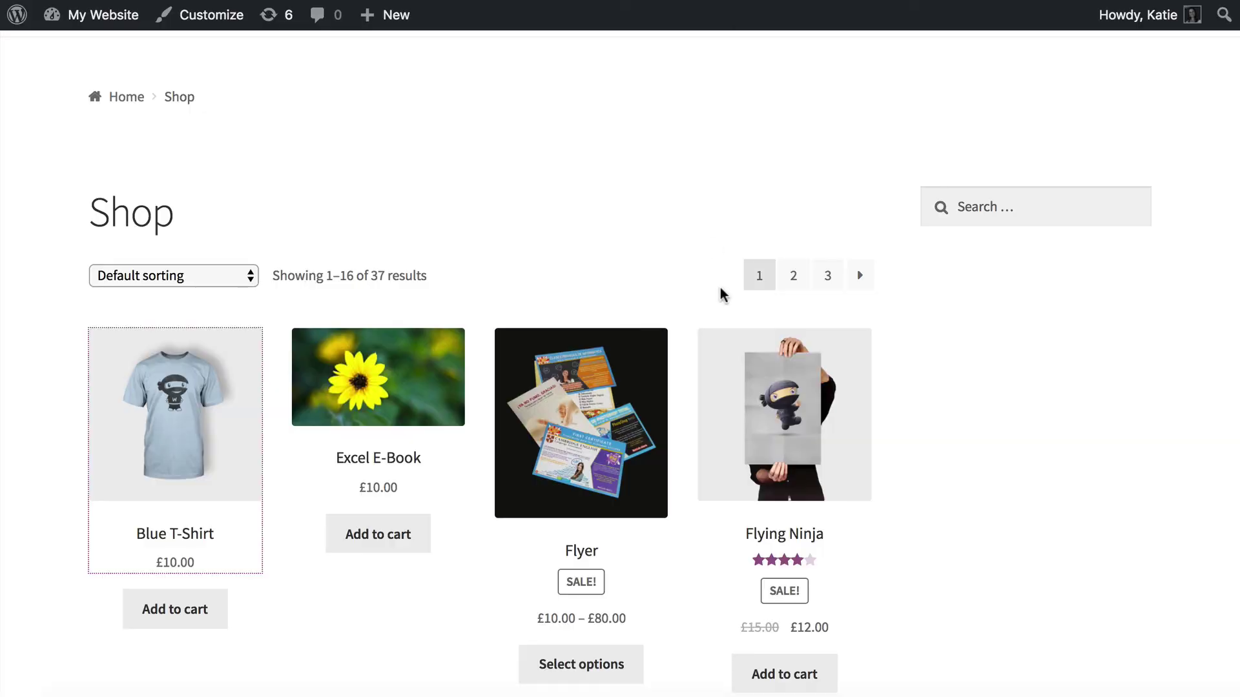
Step: Scroll to the top of the logged-in Shop page and check the £198.00 (13 items) cart total
{"action": "scroll", "coordinate": [719, 296], "scroll_direction": "up", "scroll_amount": 3}
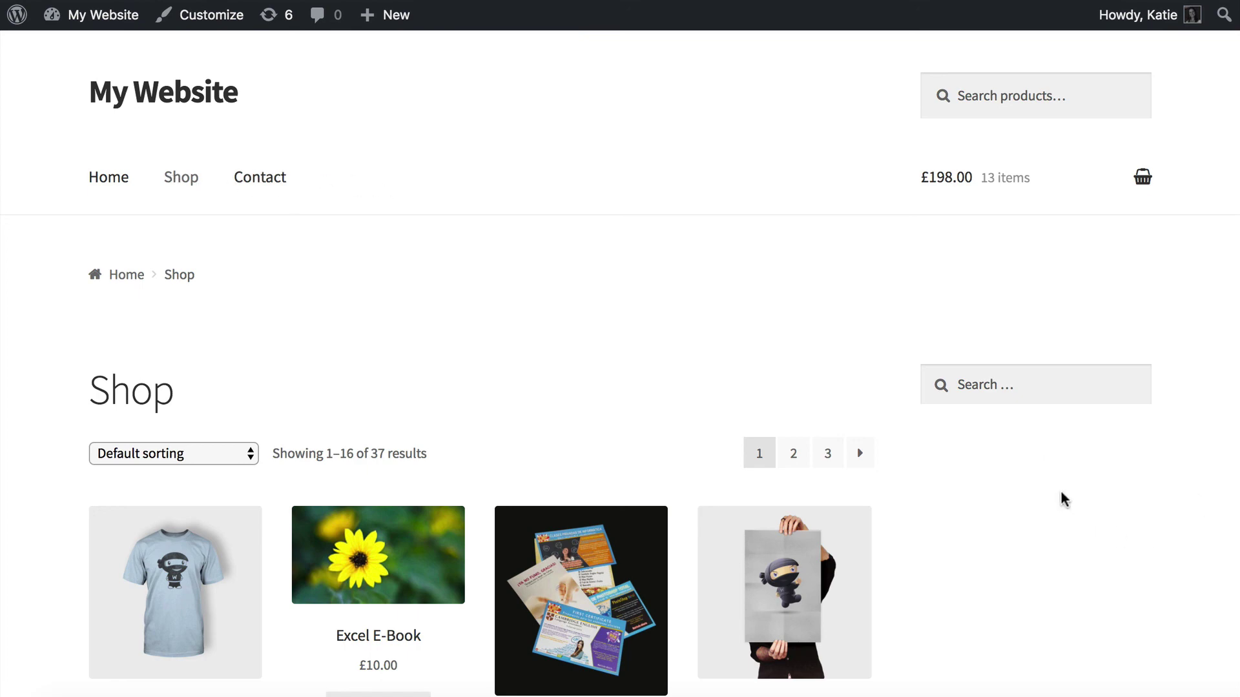
{"action": "mouse_move", "coordinate": [963, 202]}
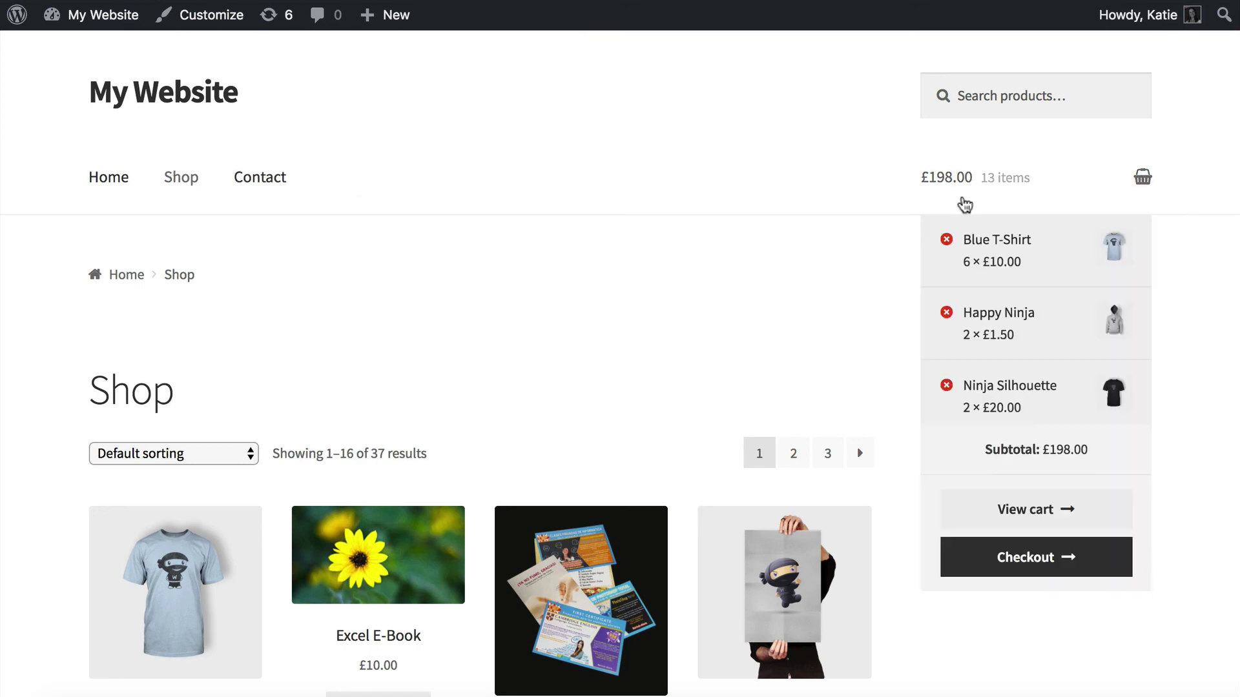